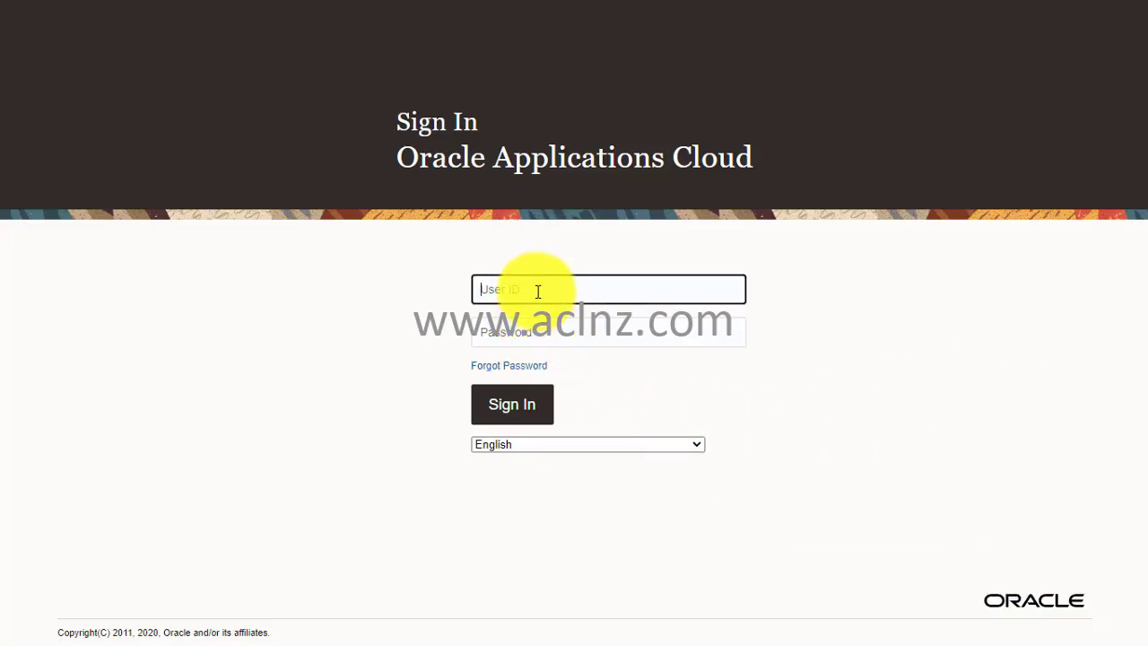
Sign in to Oracle Fusion Cloud with the user ID and account password.
{"action": "key", "text": "Tab"}
{"action": "type", "text": "Welcome1"}
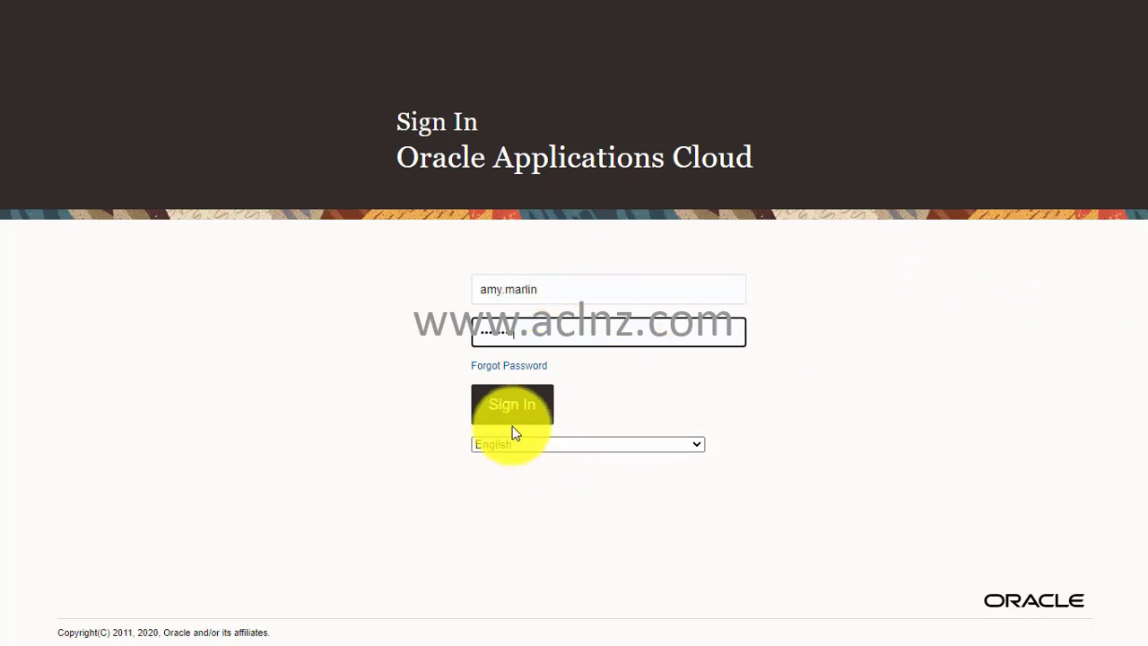
{"action": "left_click", "coordinate": [504, 402]}
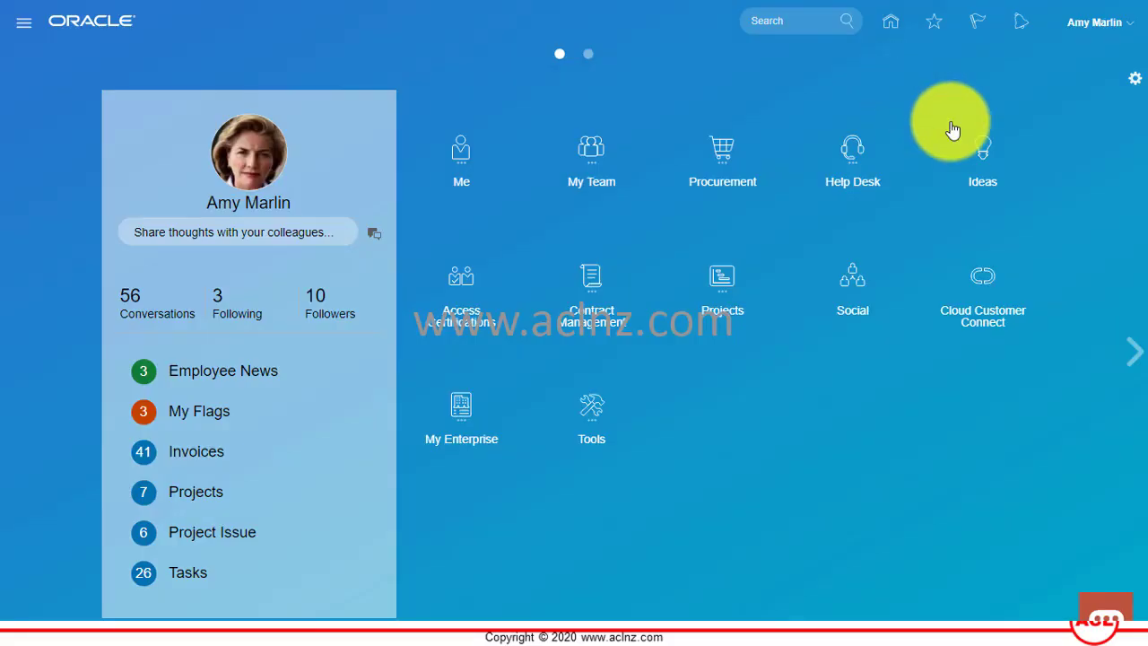
Go to the Projects Costs work area and open Manage Project Costs from Tasks.
{"action": "left_click", "coordinate": [728, 297]}
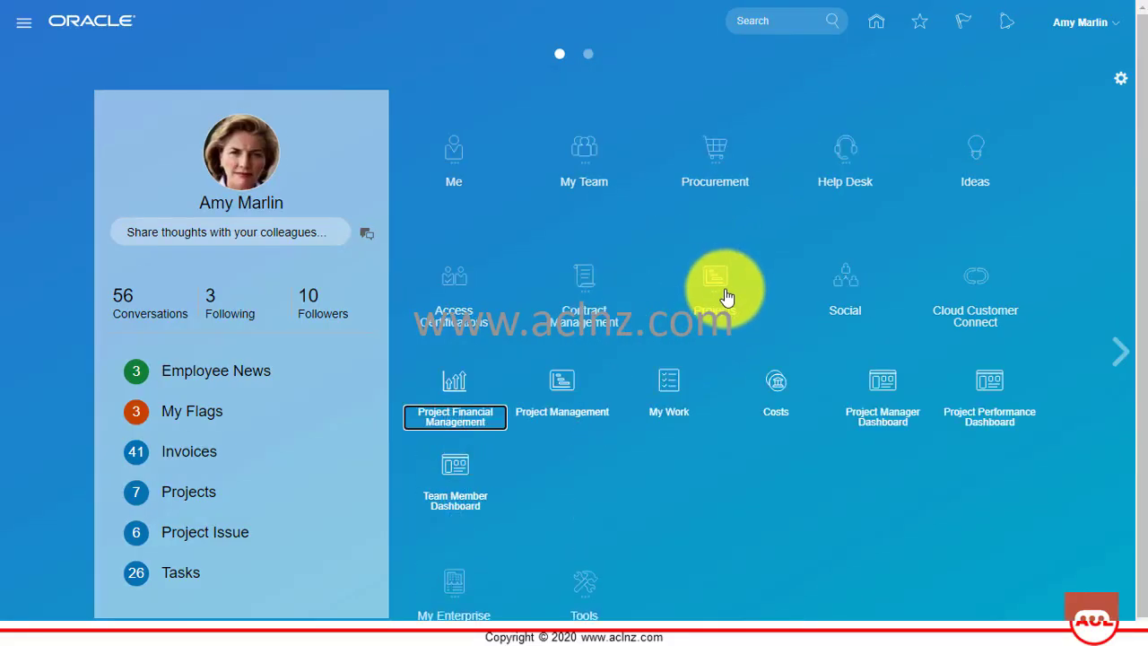
{"action": "left_click", "coordinate": [779, 391]}
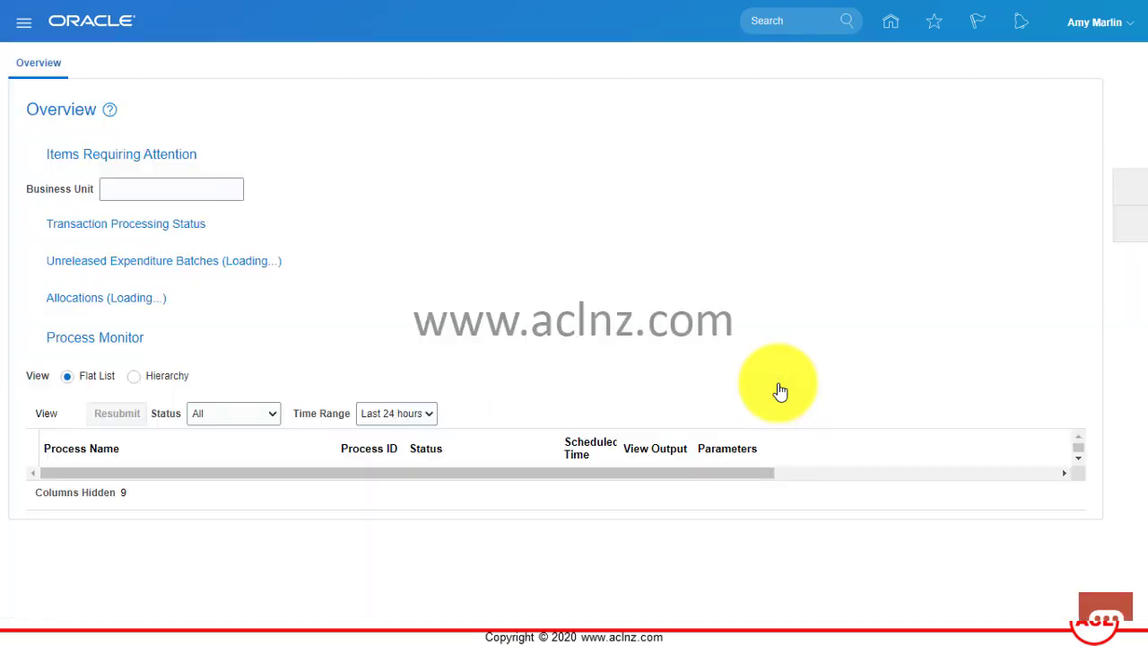
{"action": "left_click", "coordinate": [1132, 192]}
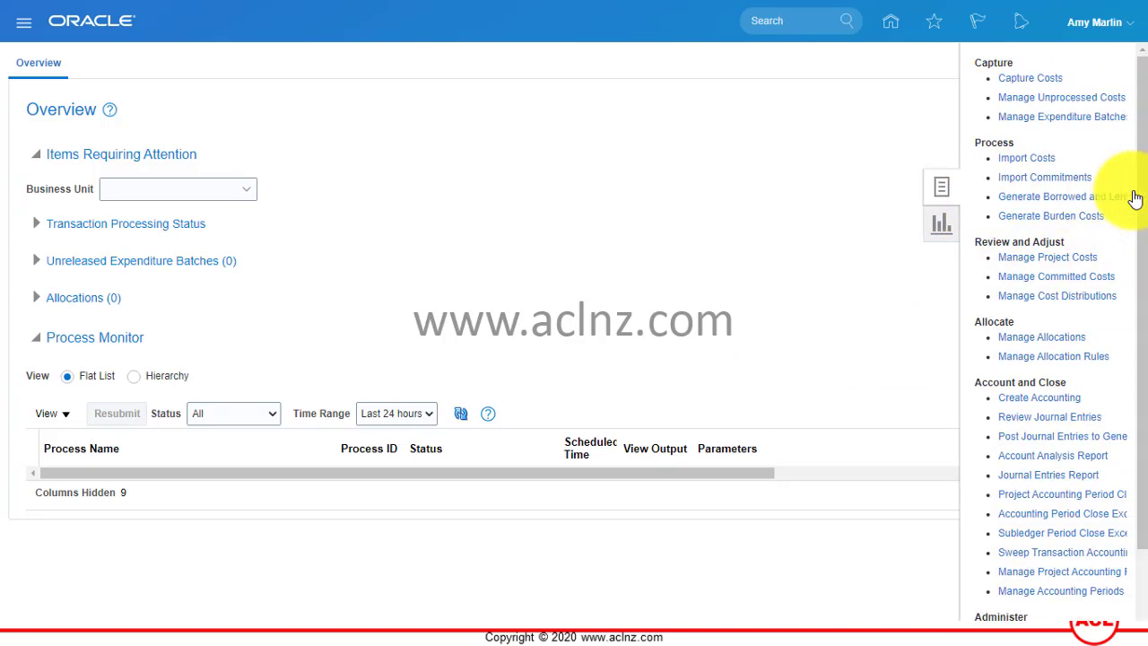
{"action": "left_click", "coordinate": [1072, 257]}
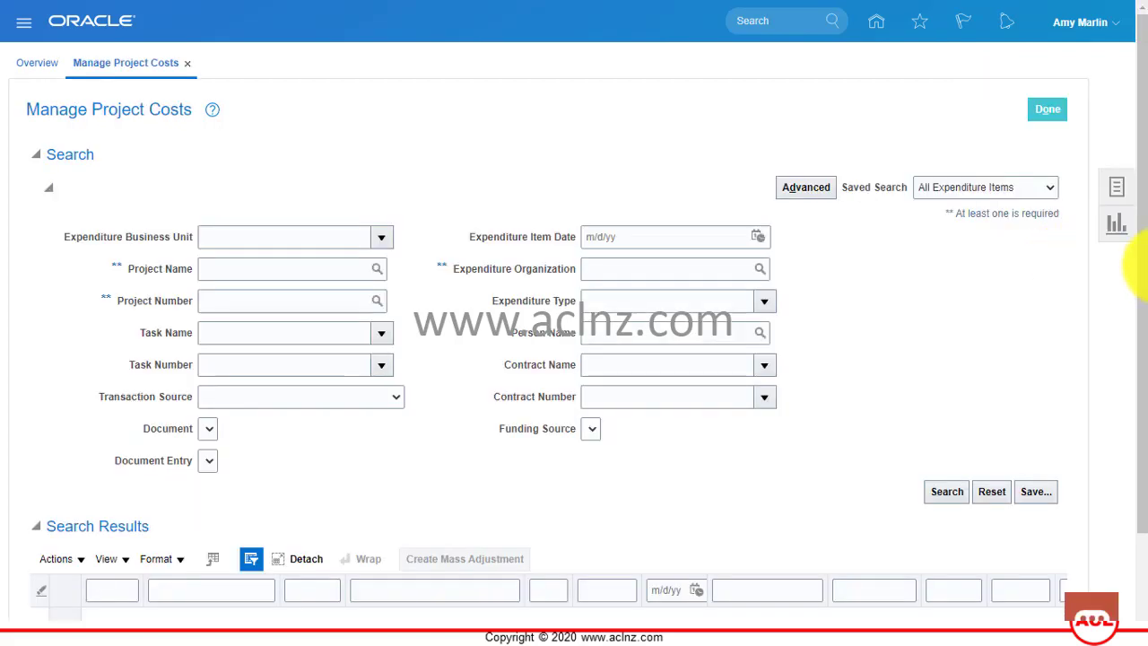
Search costs for WayFire ERP Implementation and browse its 10 airfare, meals and hotel items.
{"action": "left_click", "coordinate": [224, 269]}
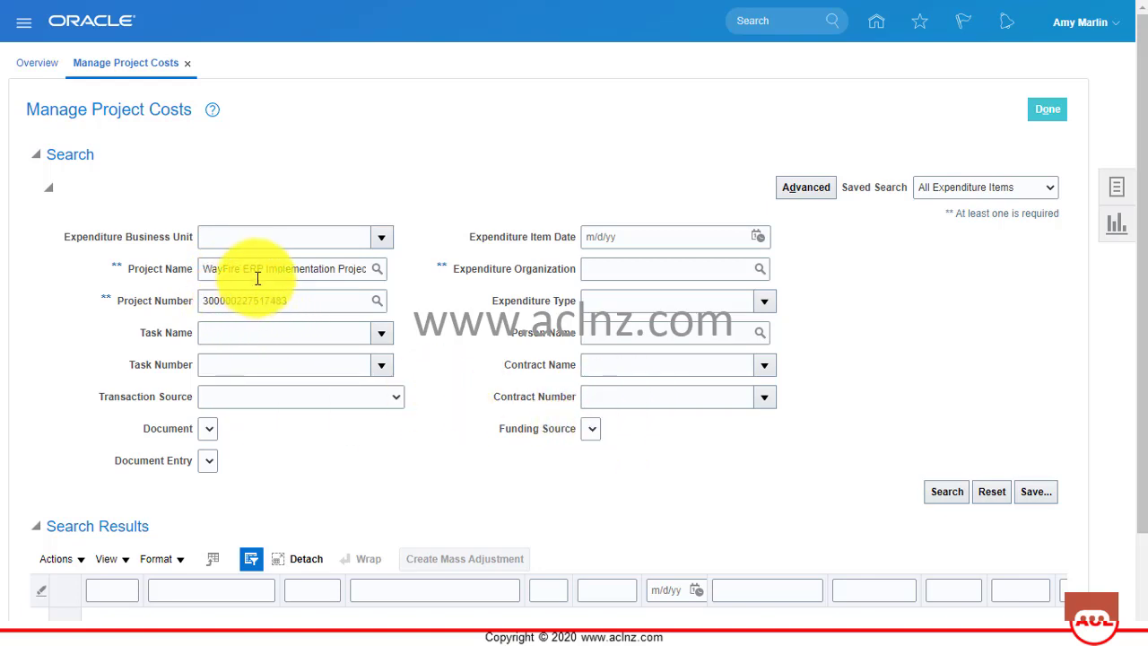
{"action": "left_click", "coordinate": [935, 491]}
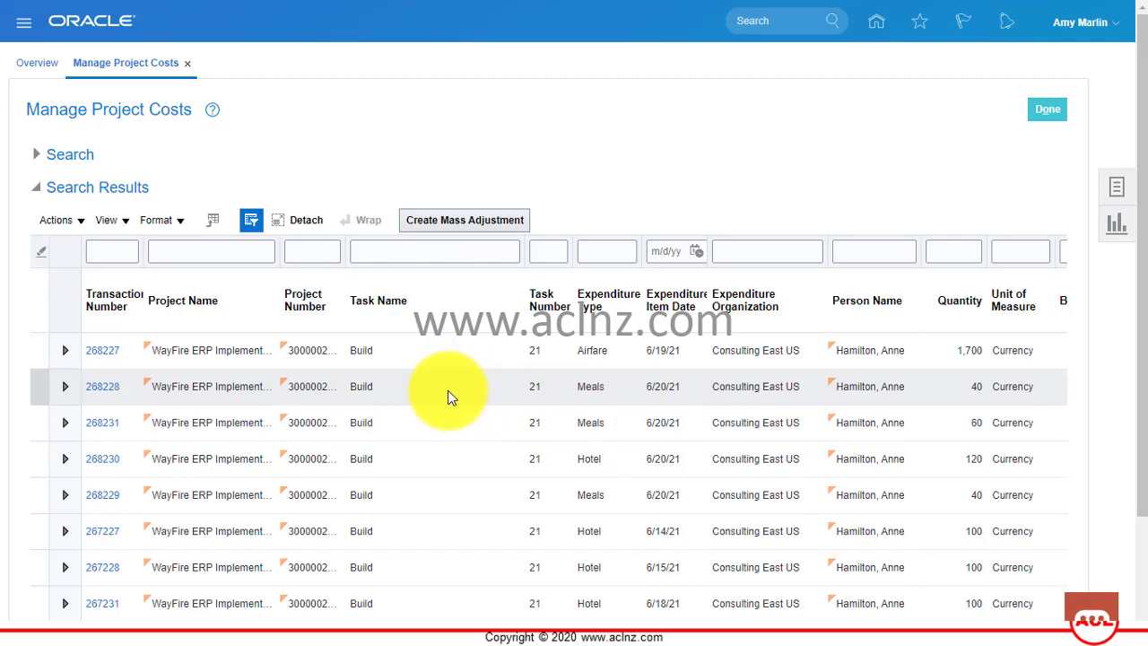
{"action": "scroll", "coordinate": [448, 389], "scroll_direction": "down", "scroll_amount": 1}
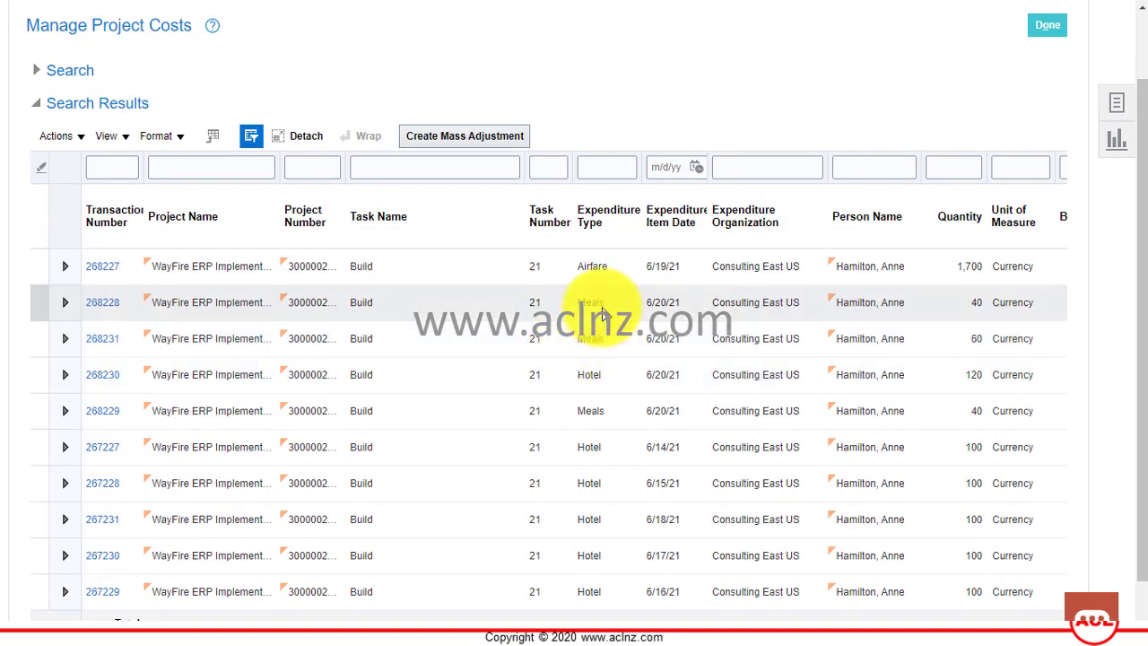
{"action": "scroll", "coordinate": [615, 377], "scroll_direction": "down", "scroll_amount": 1}
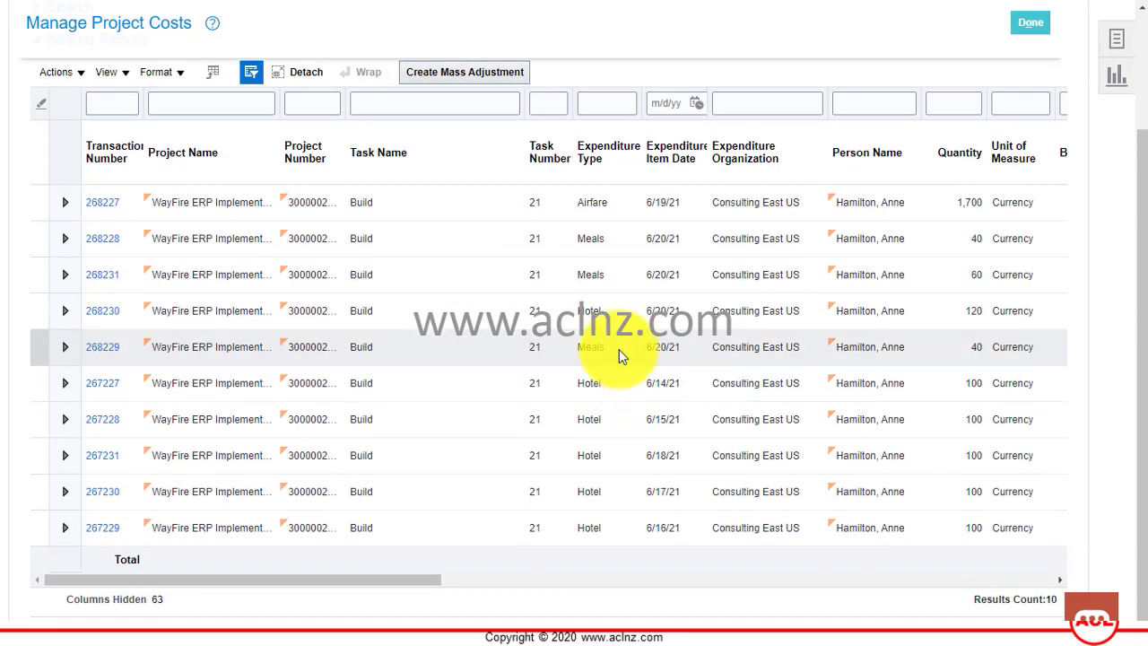
{"action": "scroll", "coordinate": [613, 475], "scroll_direction": "up", "scroll_amount": 2}
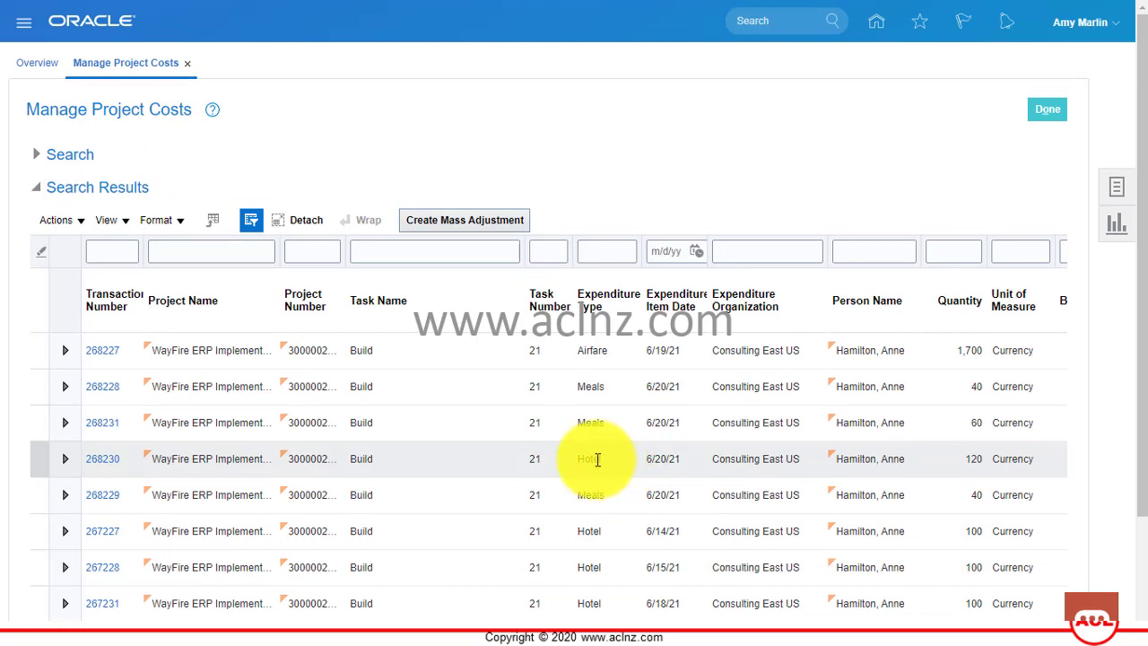
Submit Import Costs with source Oracle Fusion Time and Labor and document Time Card.
{"action": "left_click", "coordinate": [1118, 191]}
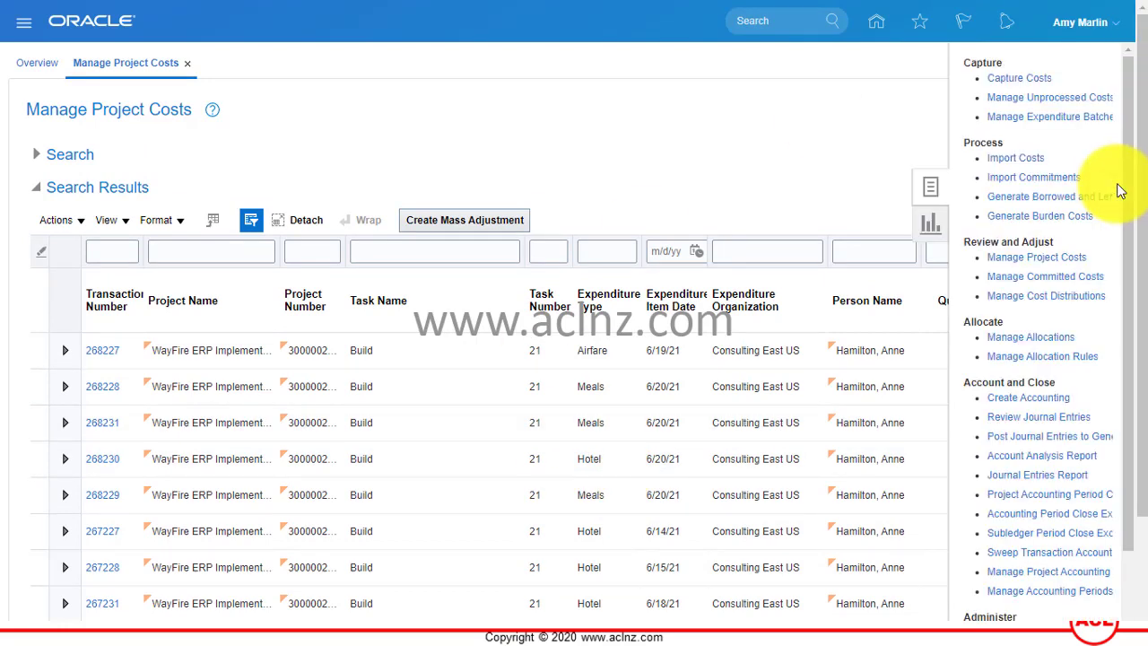
{"action": "left_click", "coordinate": [1004, 159]}
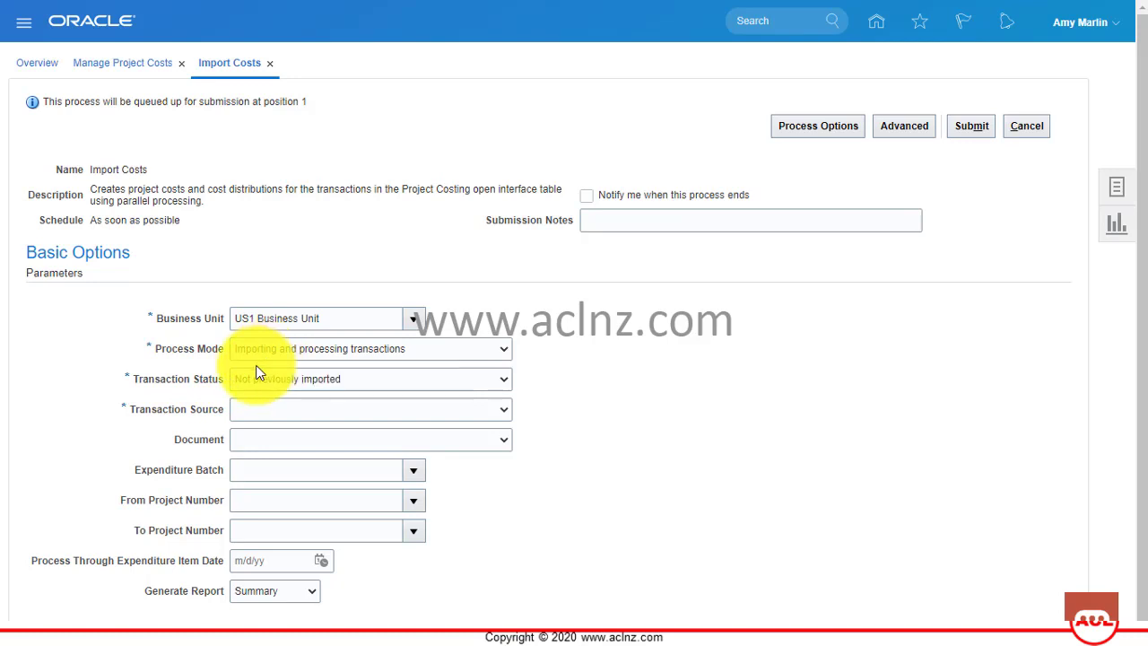
{"action": "left_click", "coordinate": [275, 412]}
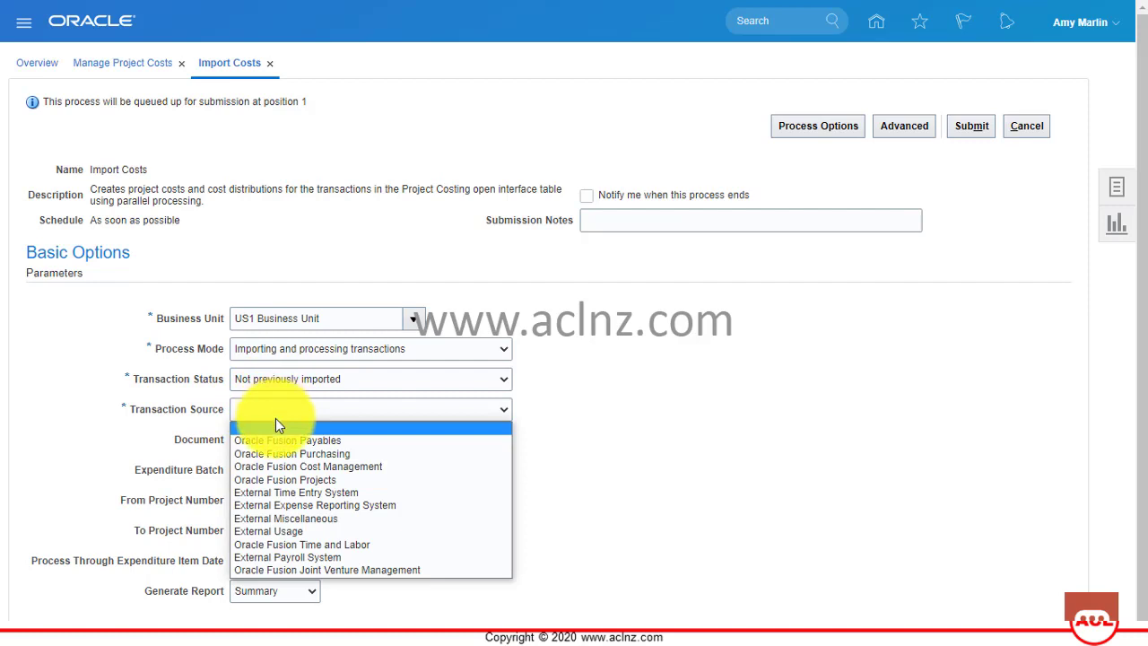
{"action": "left_click", "coordinate": [315, 543]}
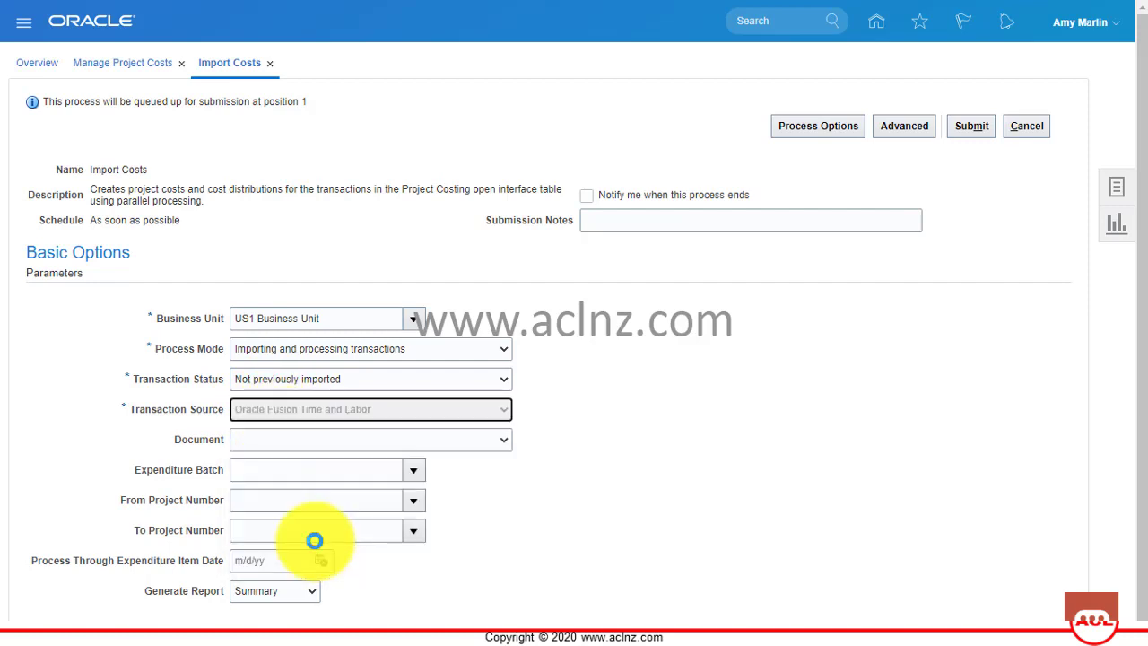
{"action": "left_click", "coordinate": [460, 439]}
{"action": "left_click", "coordinate": [426, 468]}
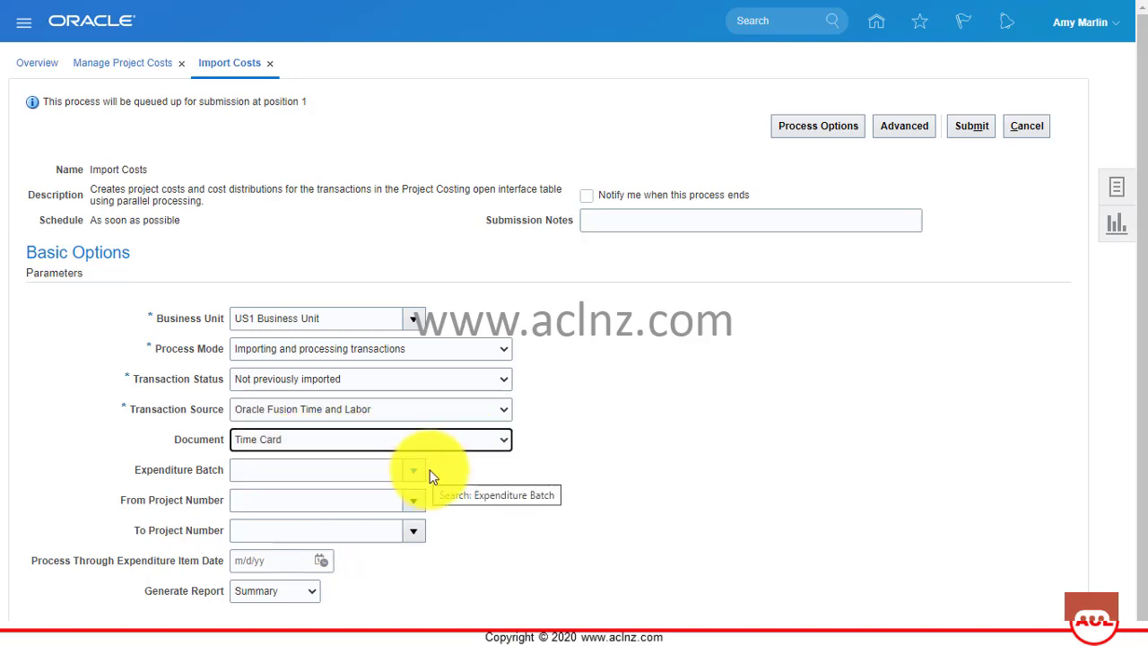
{"action": "left_click", "coordinate": [973, 127]}
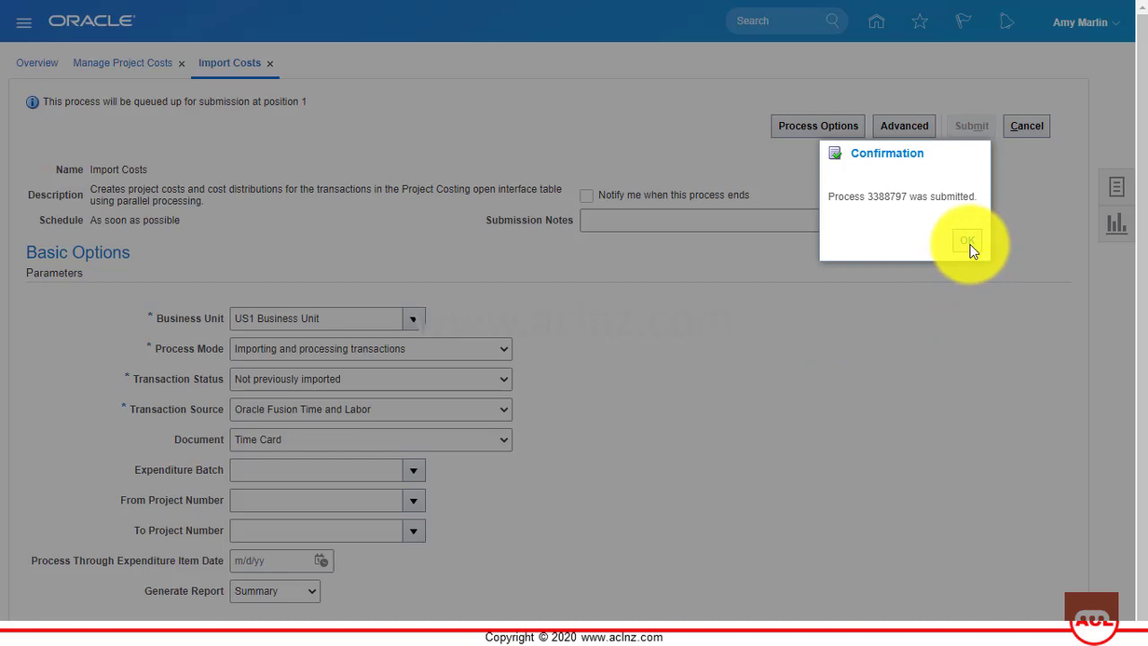
{"action": "left_click", "coordinate": [969, 244]}
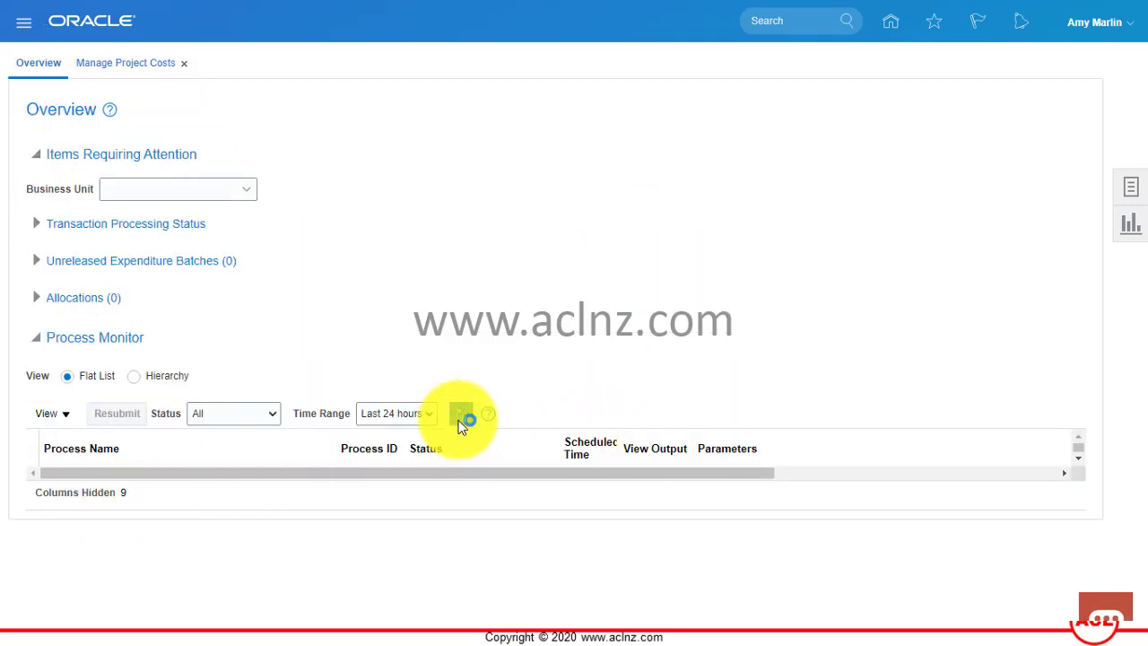
Refresh the Process Monitor until Import Costs 3388797 finishes running.
{"action": "left_click", "coordinate": [459, 418]}
{"action": "left_click", "coordinate": [458, 419]}
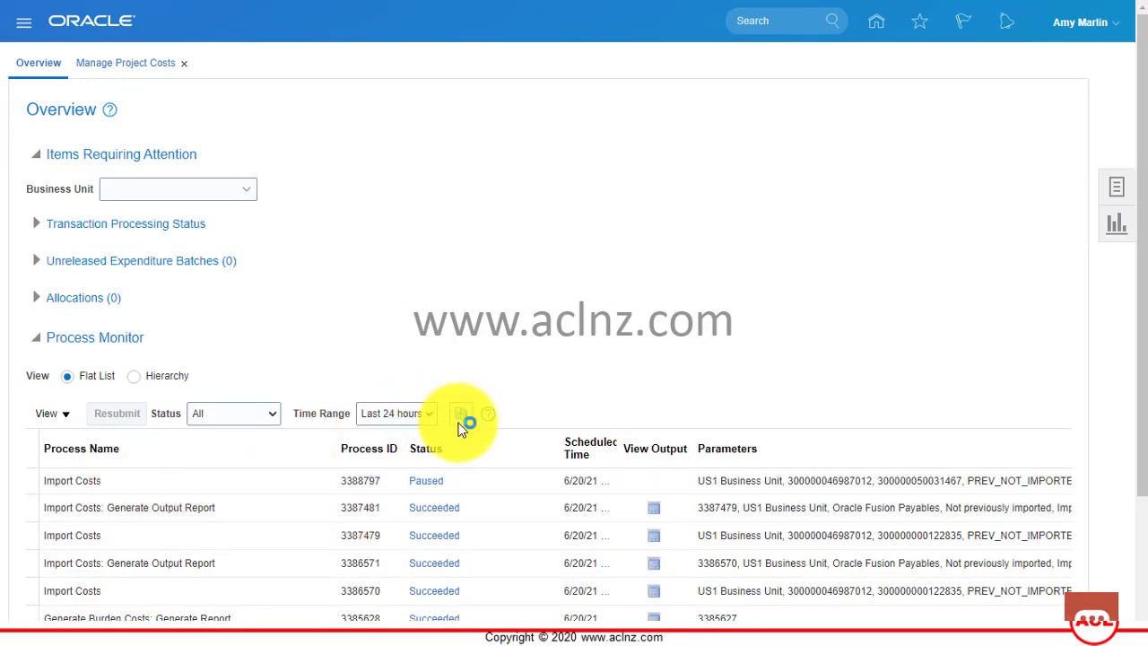
{"action": "left_click", "coordinate": [462, 421]}
{"action": "left_click", "coordinate": [461, 420]}
{"action": "left_click", "coordinate": [461, 418]}
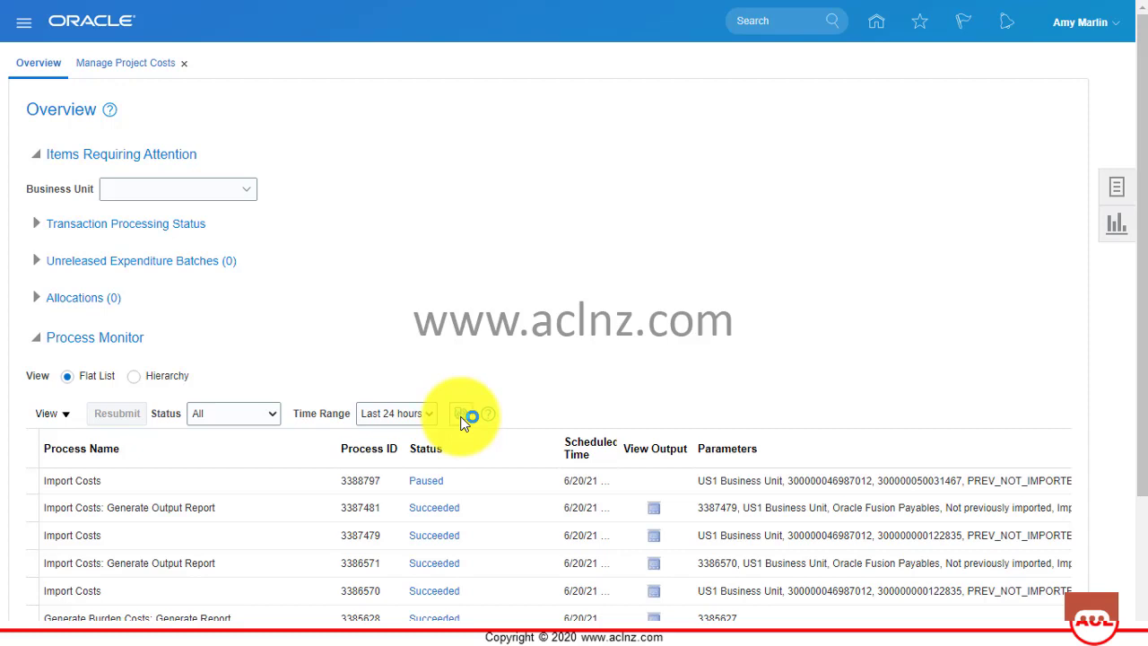
{"action": "left_click", "coordinate": [461, 420]}
{"action": "left_click", "coordinate": [461, 417]}
{"action": "left_click", "coordinate": [461, 418]}
{"action": "left_click", "coordinate": [461, 420]}
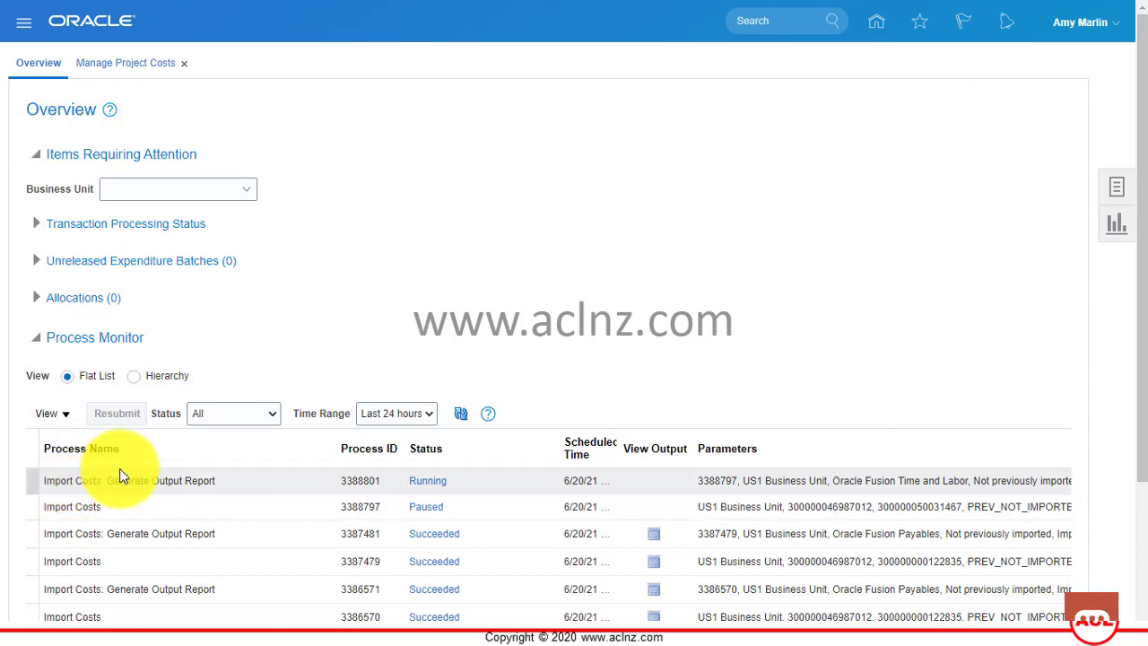
Once output report 3388801 shows Succeeded, view its output.
{"action": "left_click", "coordinate": [464, 414]}
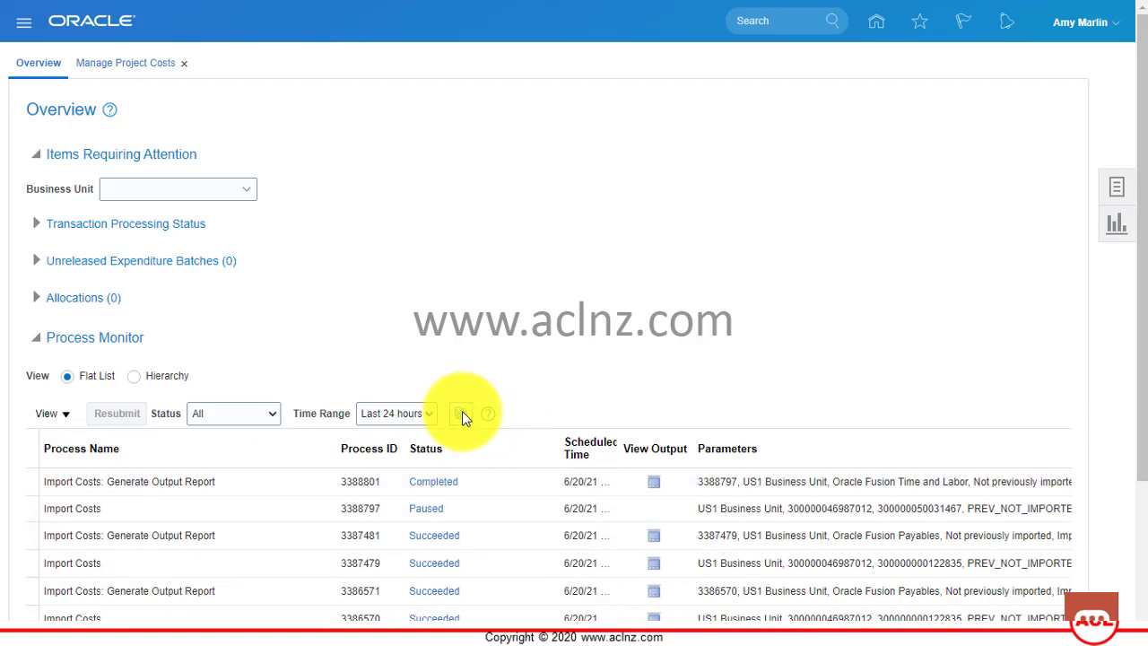
{"action": "left_click", "coordinate": [461, 414]}
{"action": "left_click", "coordinate": [462, 414]}
{"action": "left_click", "coordinate": [461, 414]}
{"action": "left_click", "coordinate": [225, 481]}
{"action": "left_click", "coordinate": [657, 482]}
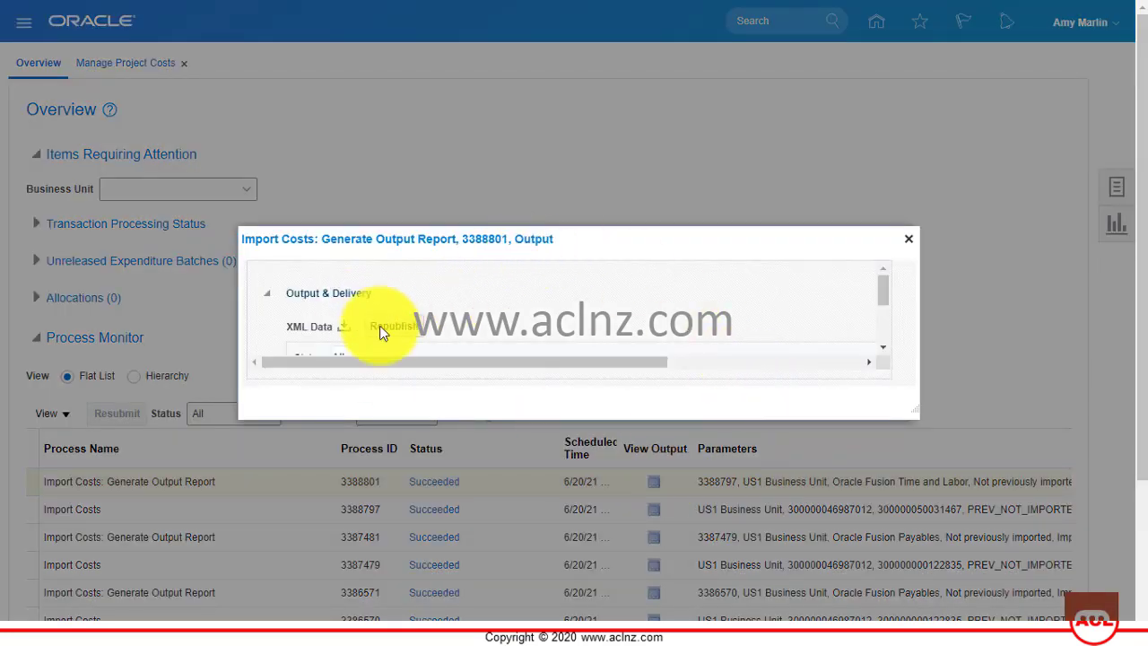
Read through the rendered output of report 3388801, then close the output window.
{"action": "scroll", "coordinate": [448, 304], "scroll_direction": "down", "scroll_amount": 2}
{"action": "left_click", "coordinate": [337, 333]}
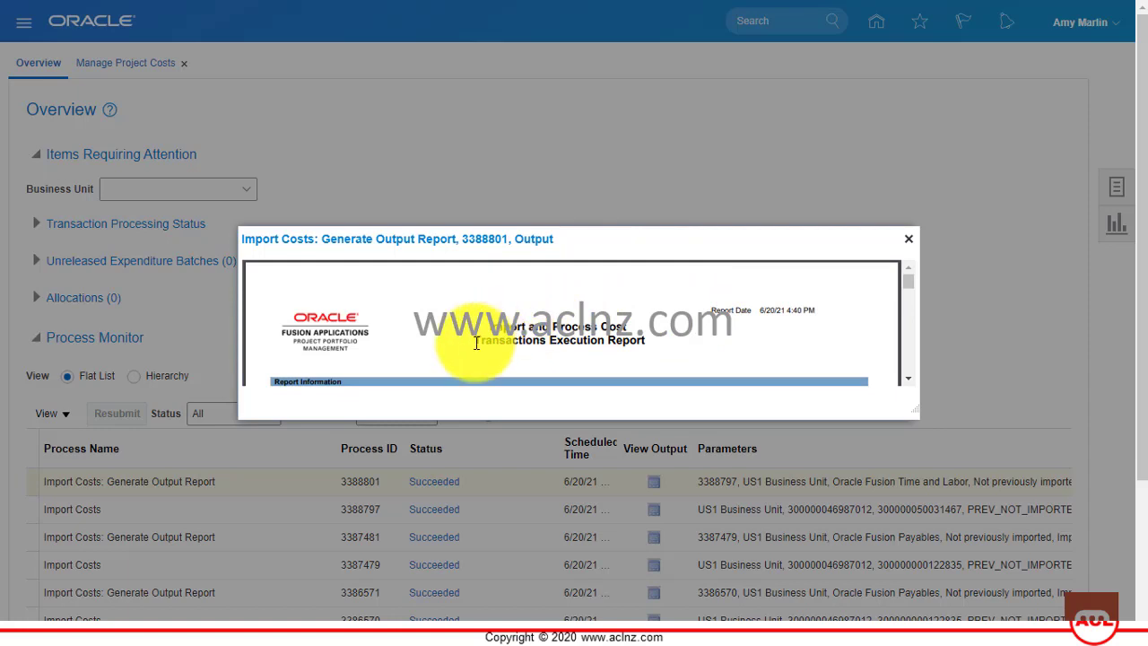
{"action": "scroll", "coordinate": [477, 341], "scroll_direction": "down", "scroll_amount": 1}
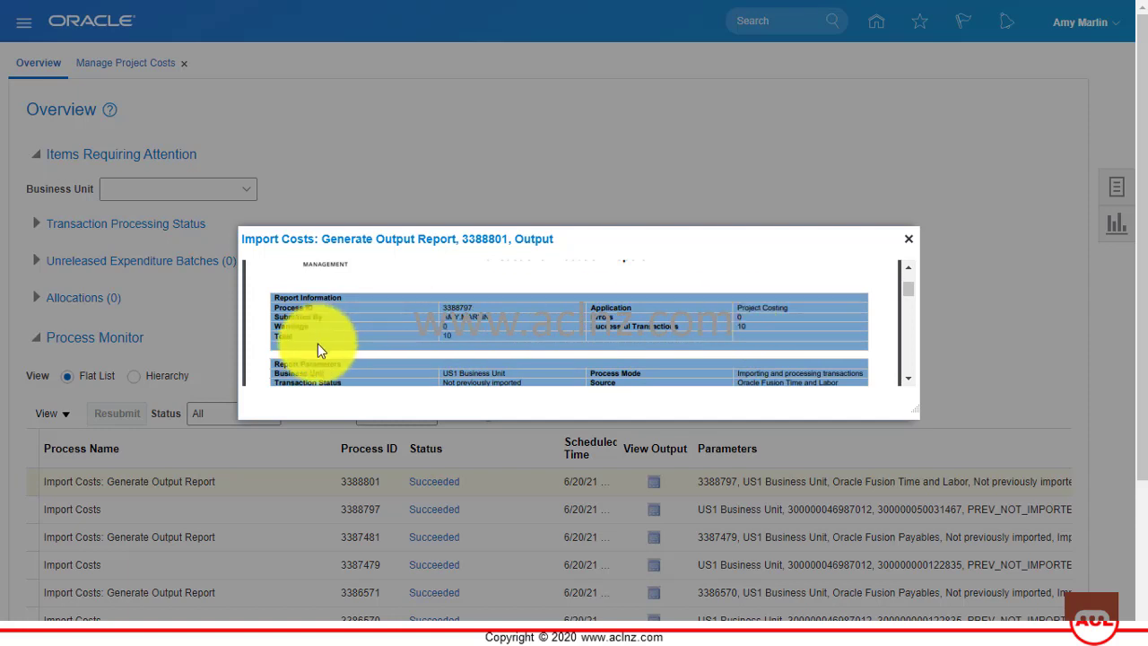
{"action": "scroll", "coordinate": [506, 337], "scroll_direction": "down", "scroll_amount": 1}
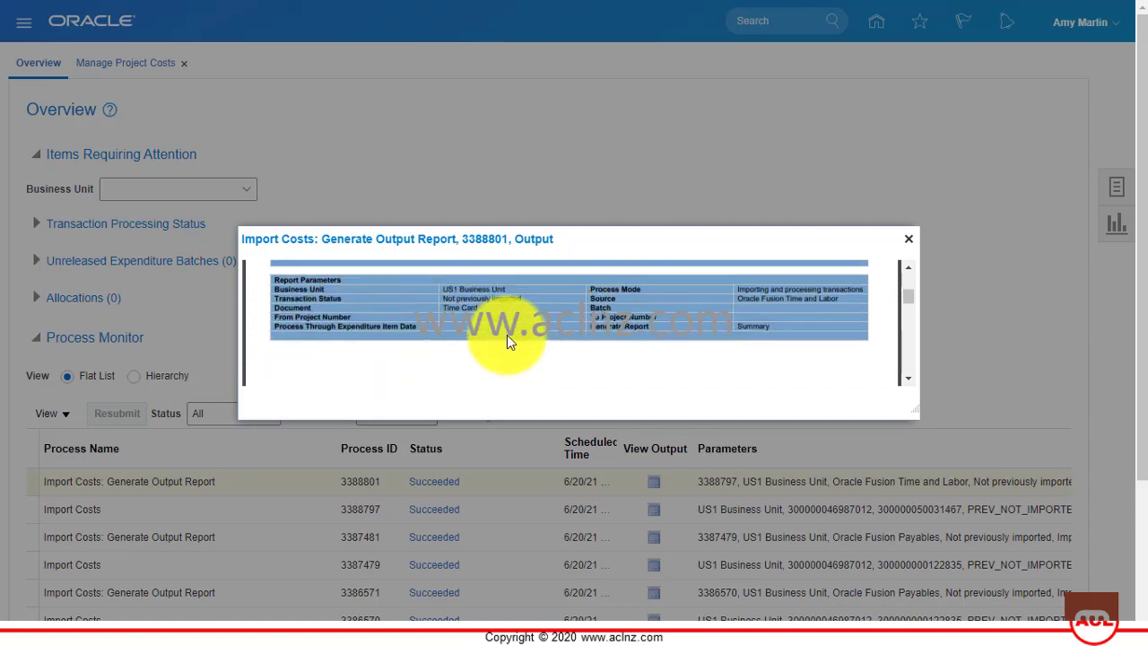
{"action": "scroll", "coordinate": [506, 333], "scroll_direction": "down", "scroll_amount": 2}
{"action": "scroll", "coordinate": [505, 334], "scroll_direction": "down", "scroll_amount": 3}
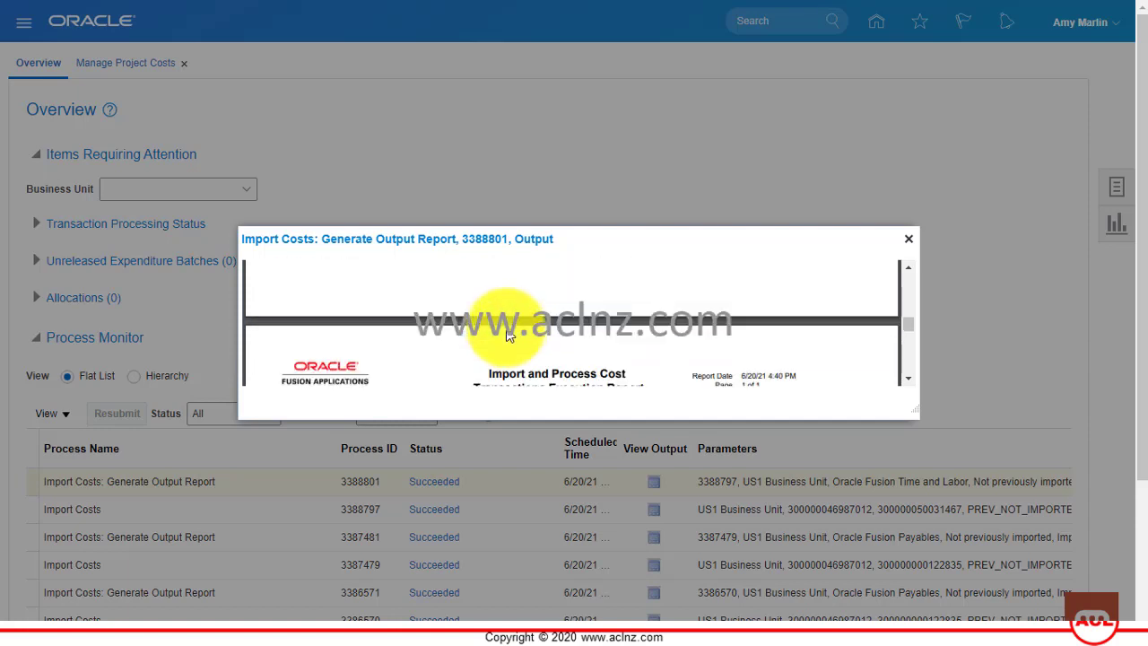
{"action": "scroll", "coordinate": [507, 333], "scroll_direction": "down", "scroll_amount": 5}
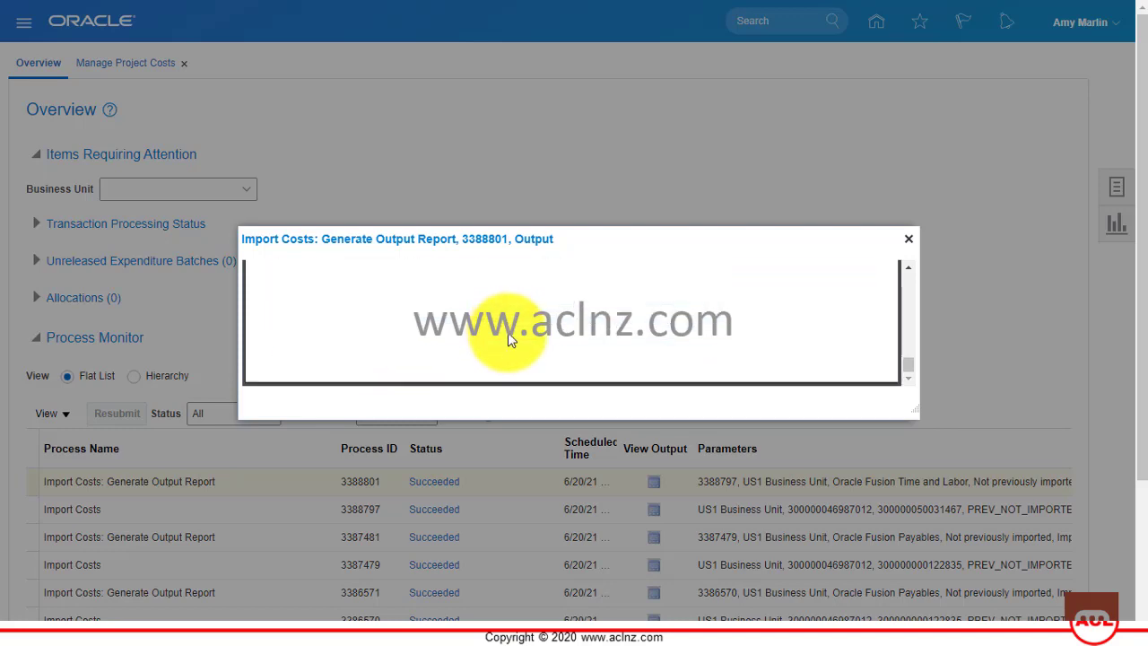
{"action": "left_click", "coordinate": [908, 239]}
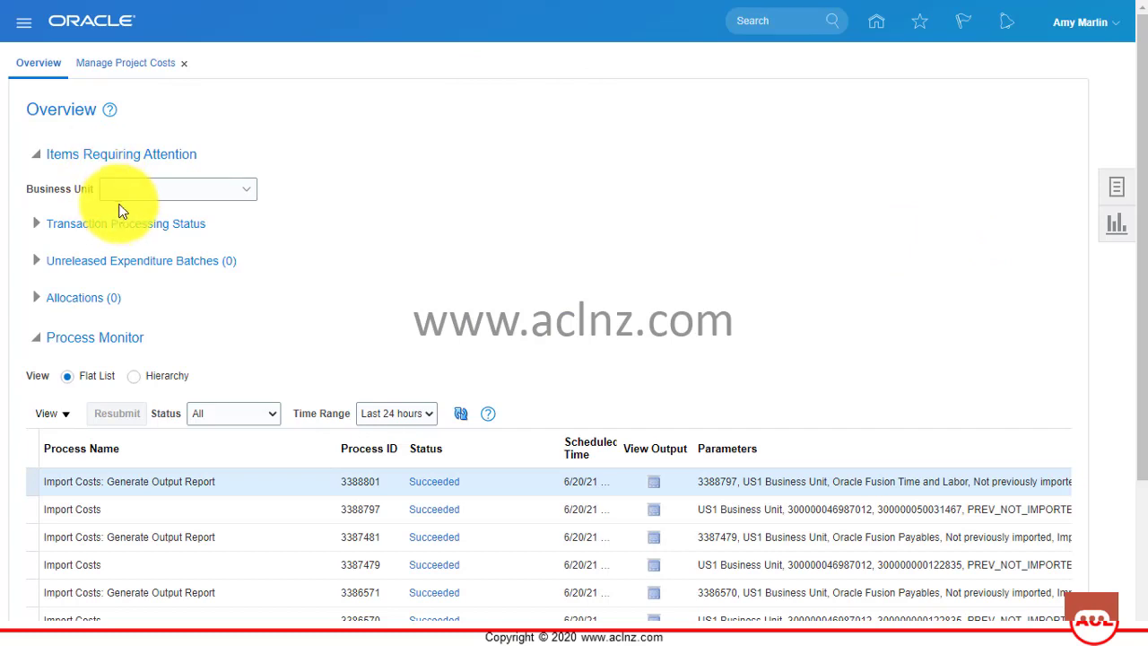
Rerun the Manage Project Costs search to show the five 8-hour time card items 269232–269236.
{"action": "left_click", "coordinate": [130, 65]}
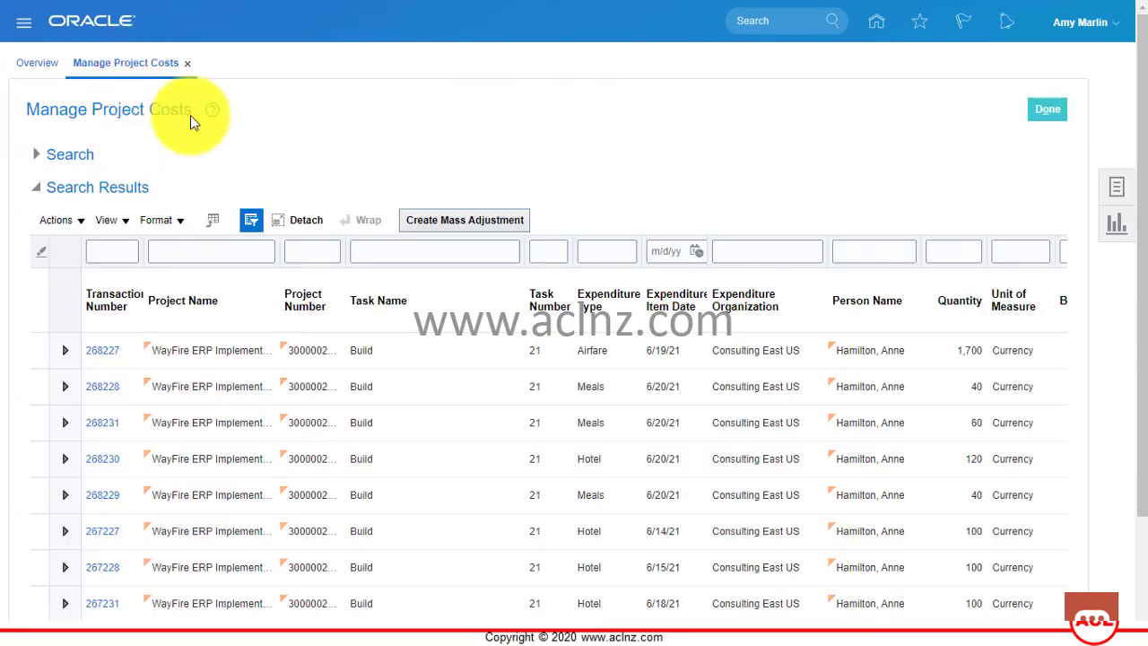
{"action": "left_click", "coordinate": [1115, 185]}
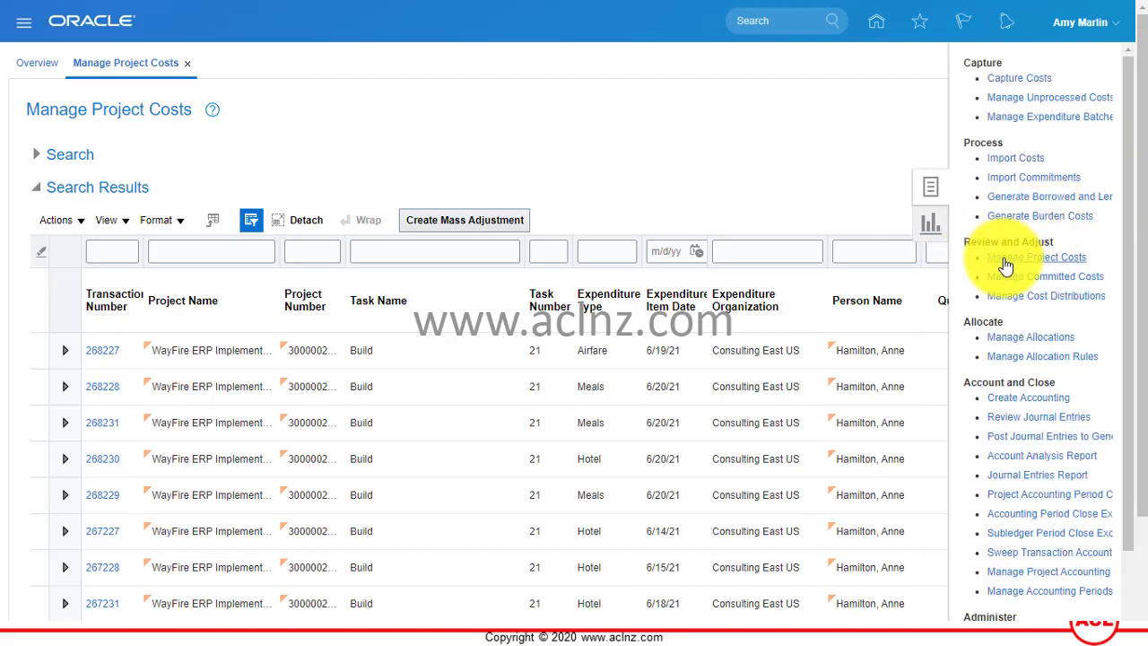
{"action": "left_click", "coordinate": [738, 169]}
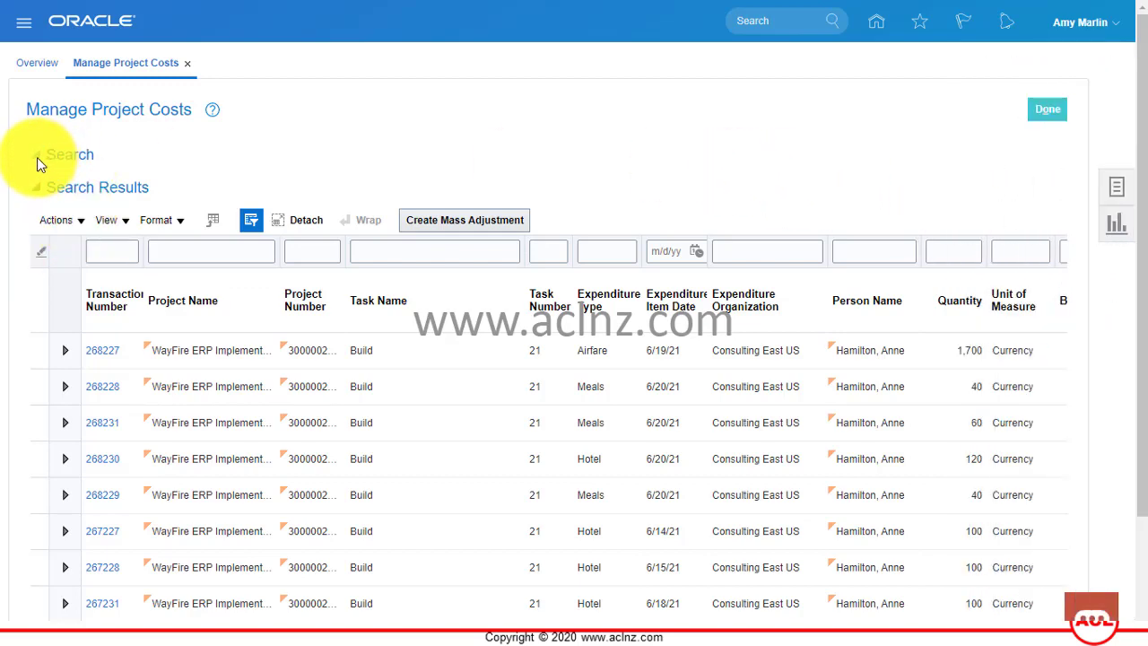
{"action": "left_click", "coordinate": [36, 156]}
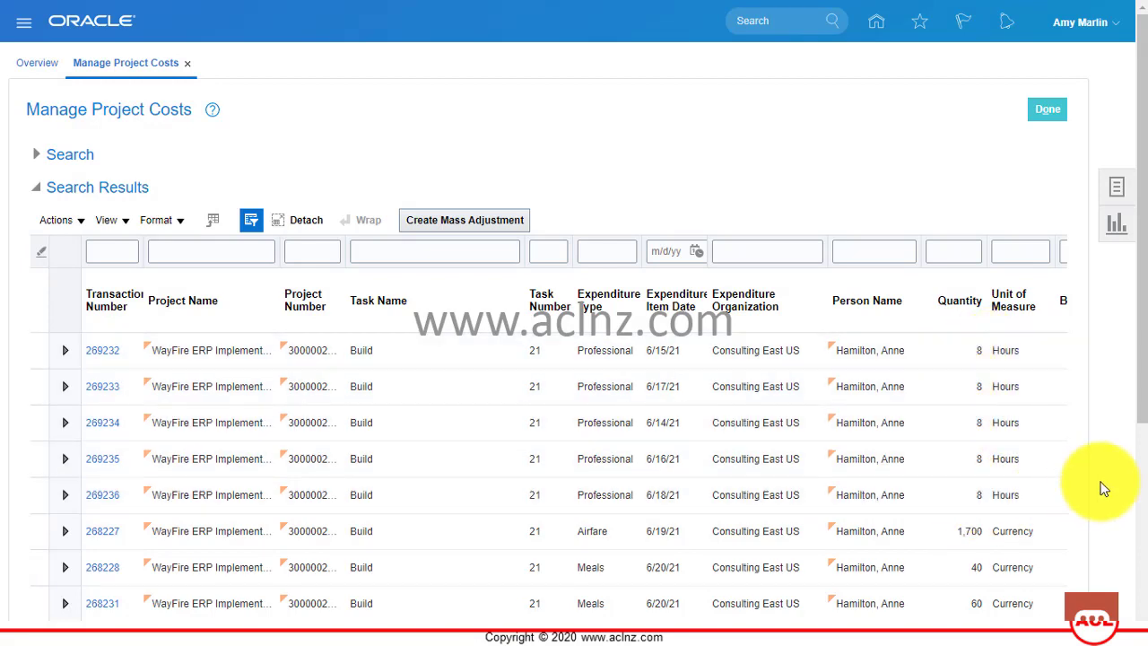
{"action": "scroll", "coordinate": [1132, 363], "scroll_direction": "down", "scroll_amount": 3}
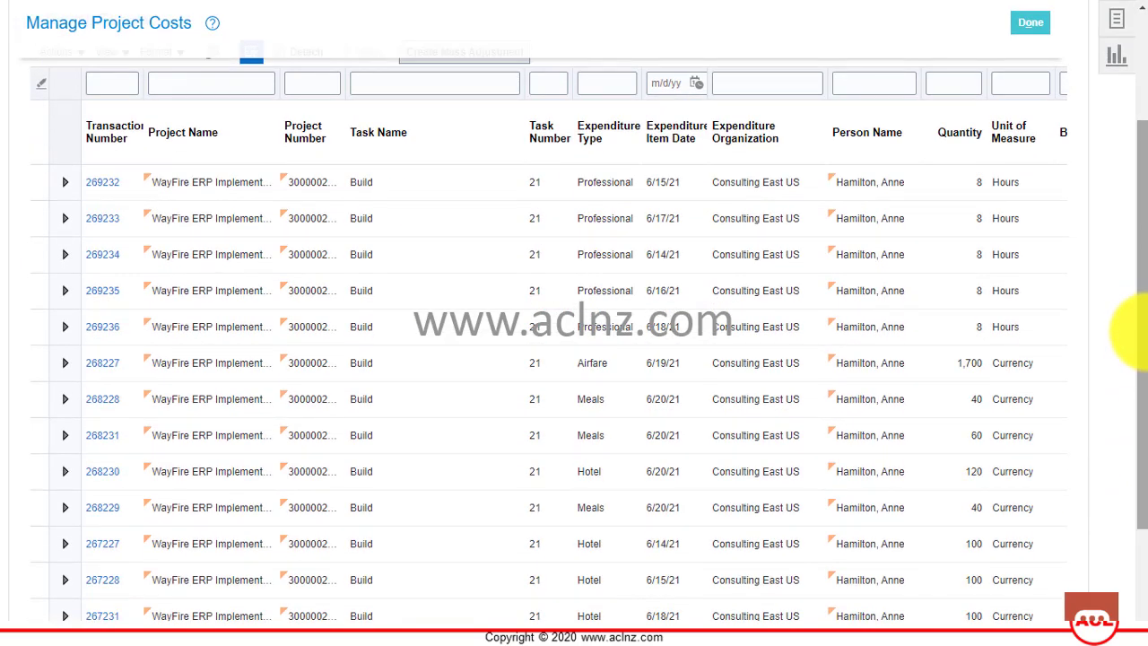
{"action": "scroll", "coordinate": [1132, 327], "scroll_direction": "up", "scroll_amount": 2}
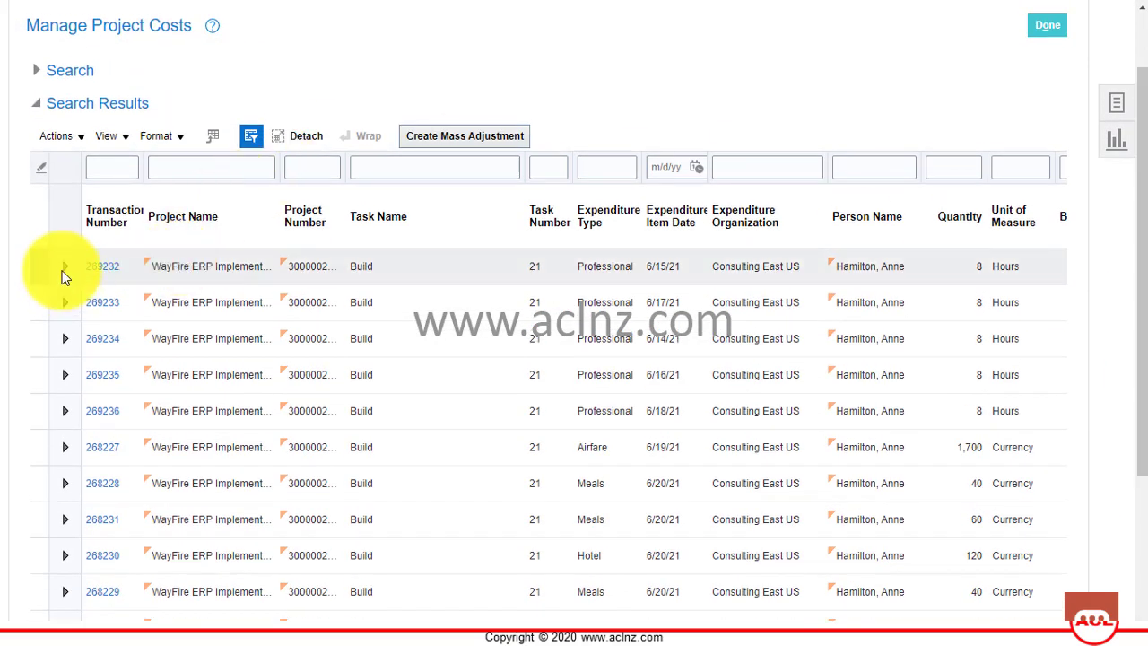
Open item 269232 and review its 6/15/21 Time Card details: 8 Hours, Straight Time, Senior Consultant.
{"action": "left_click", "coordinate": [61, 300]}
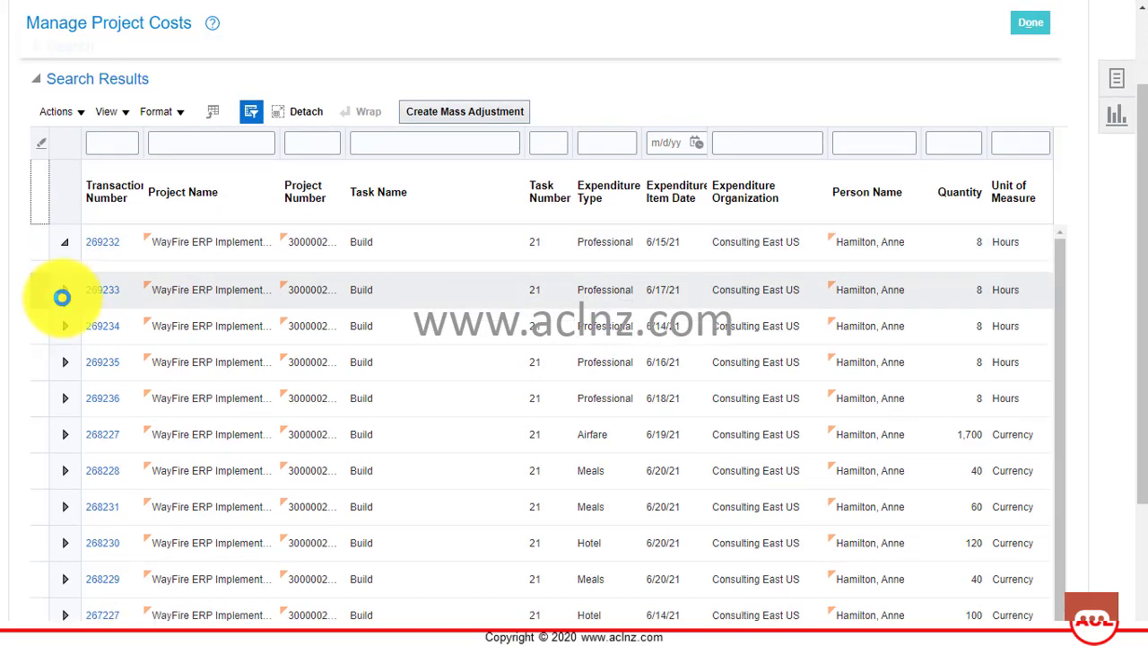
{"action": "left_click", "coordinate": [105, 241]}
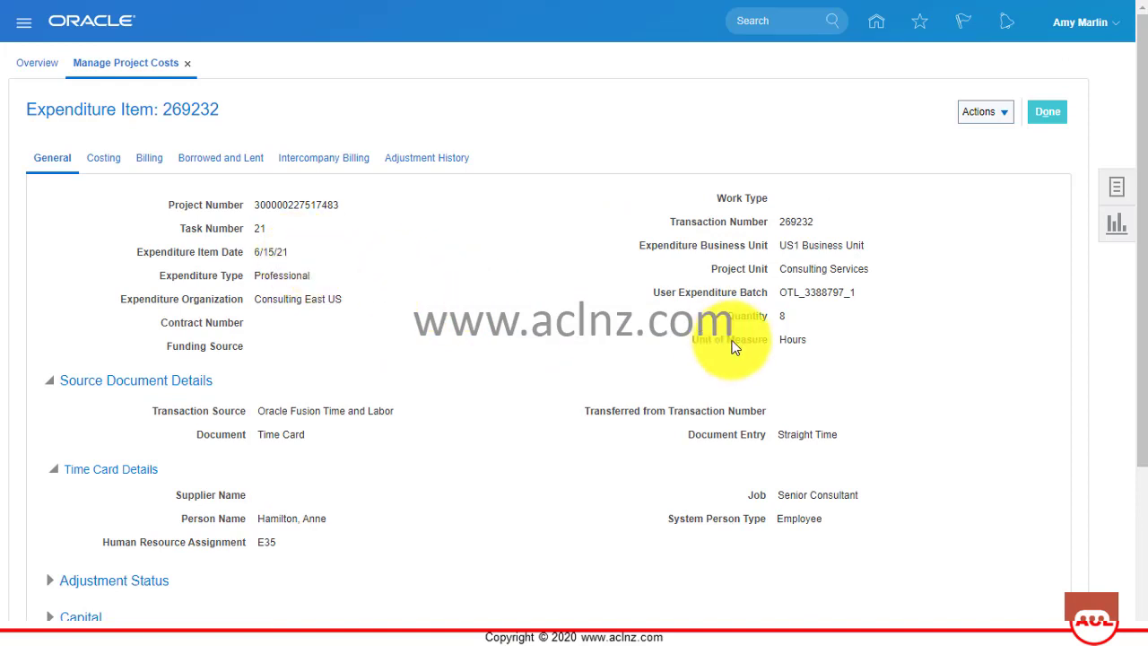
{"action": "double_click", "coordinate": [782, 315]}
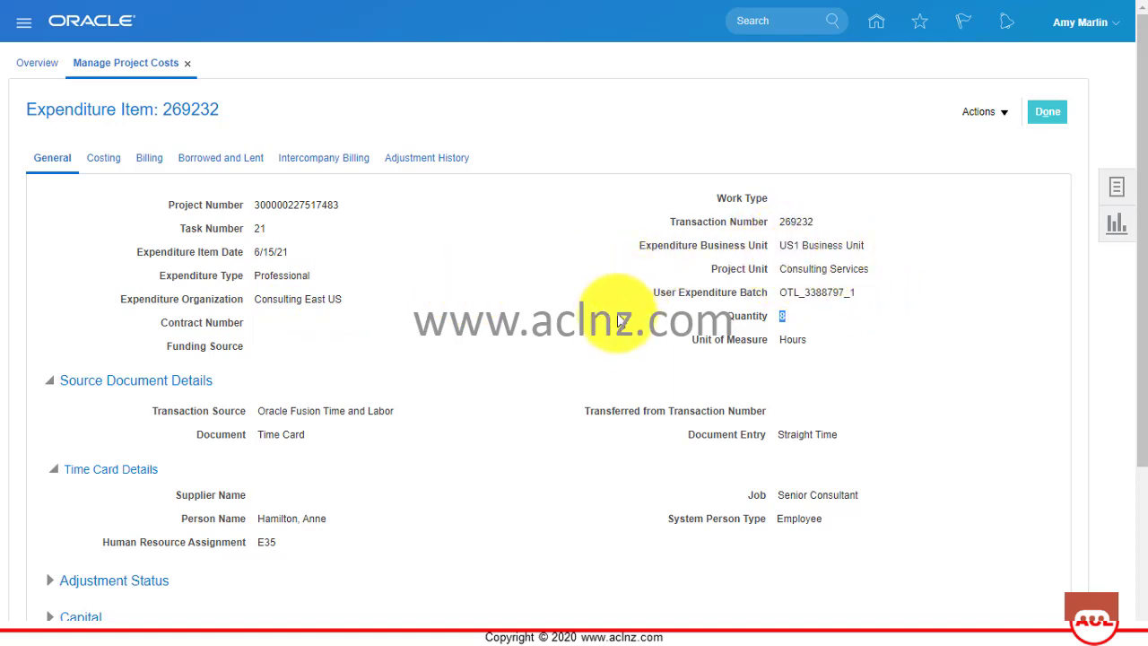
{"action": "scroll", "coordinate": [583, 314], "scroll_direction": "down", "scroll_amount": 2}
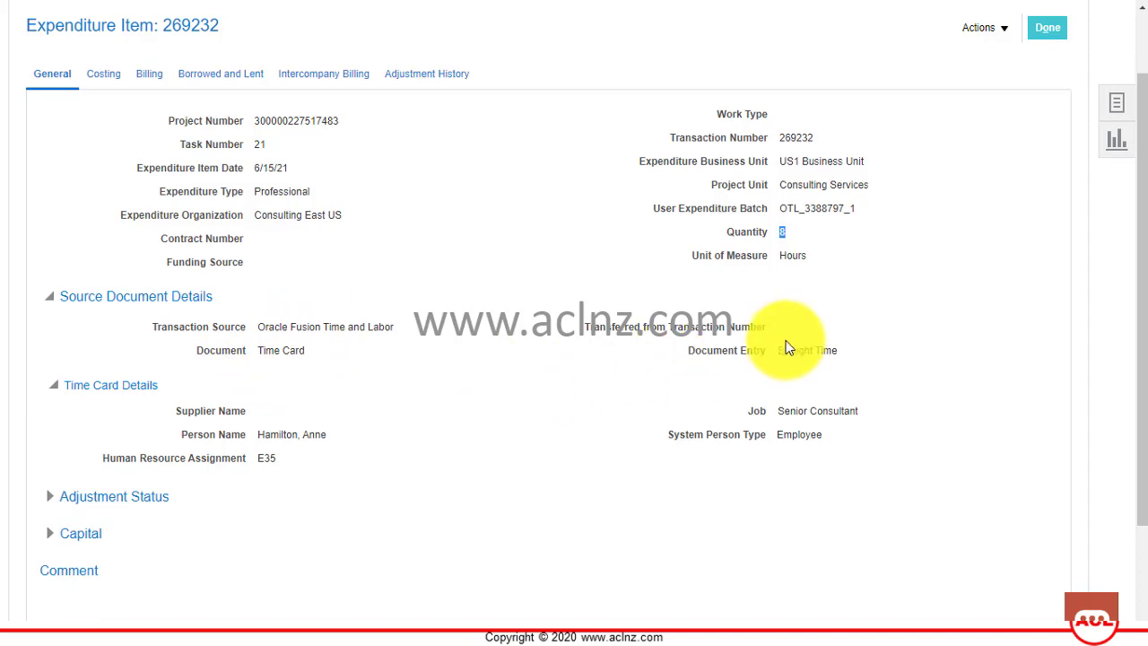
{"action": "scroll", "coordinate": [424, 411], "scroll_direction": "down", "scroll_amount": 2}
{"action": "scroll", "coordinate": [429, 417], "scroll_direction": "down", "scroll_amount": 2}
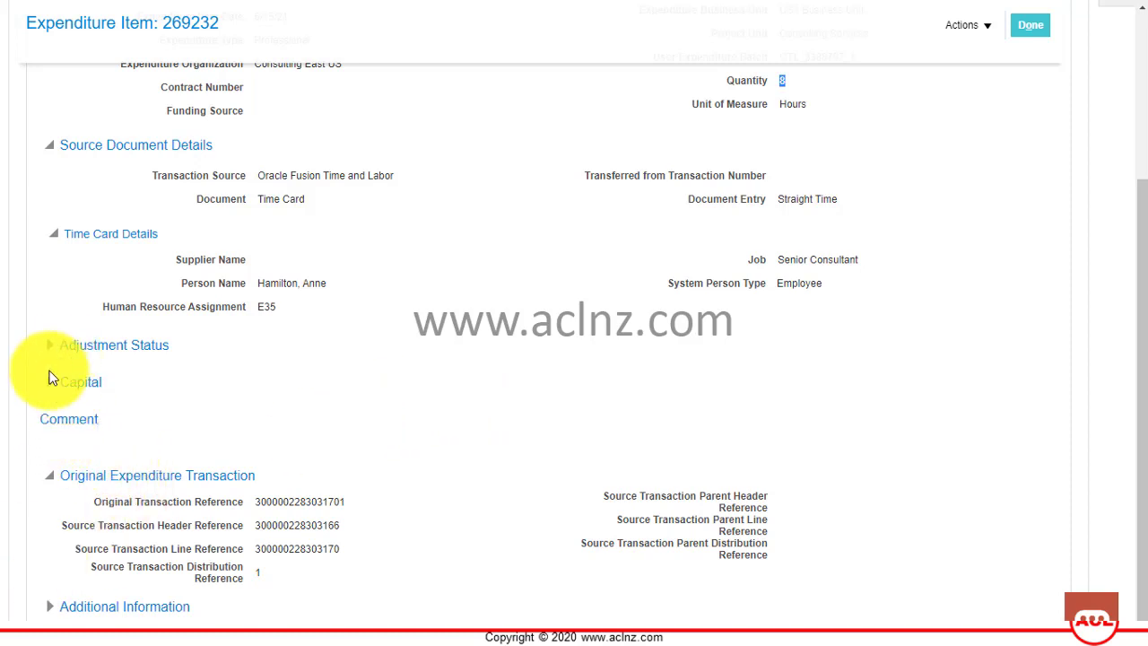
{"action": "scroll", "coordinate": [81, 376], "scroll_direction": "up", "scroll_amount": 3}
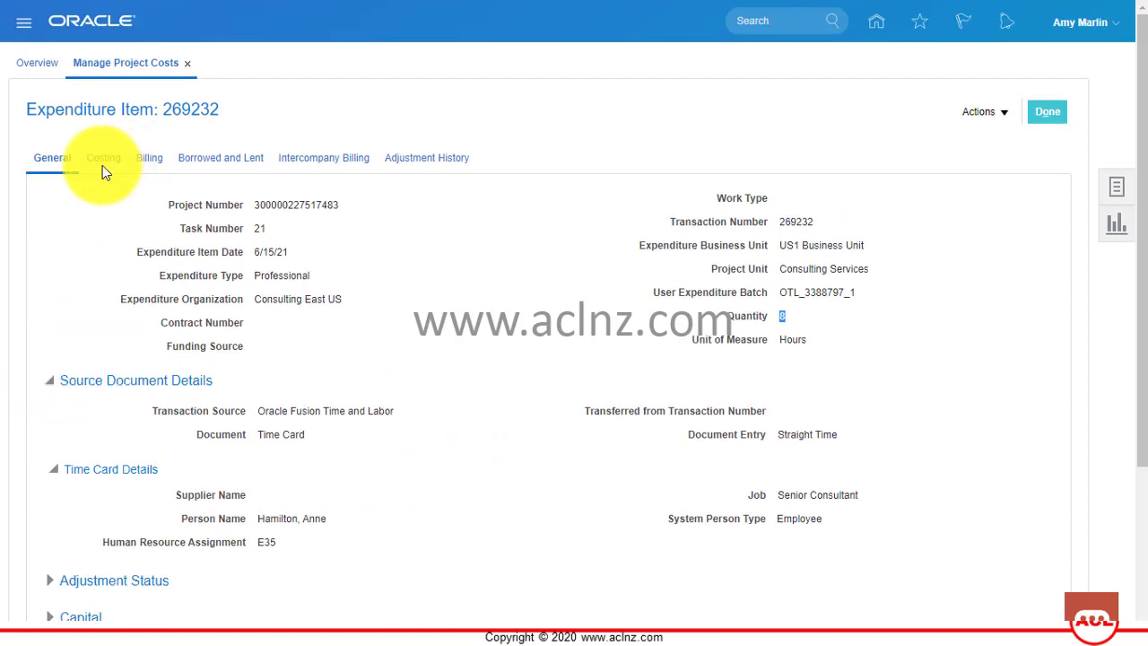
Check item 269232's costing, 1,168.00 raw and 1,518.40 burdened USD, then close it with Done.
{"action": "left_click", "coordinate": [106, 161]}
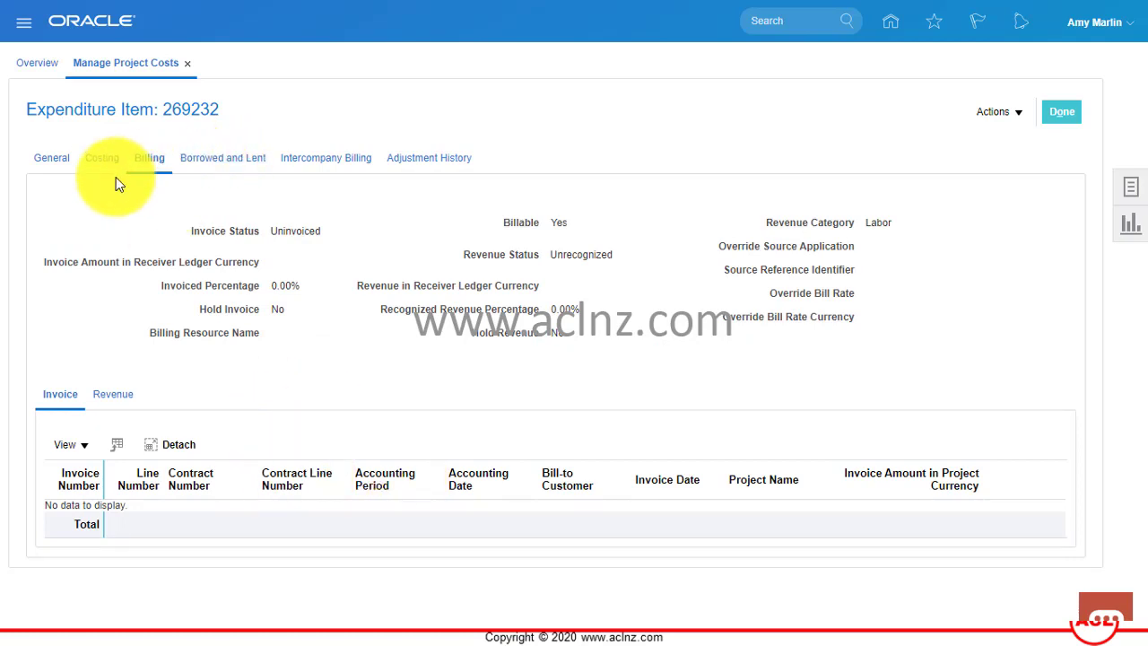
{"action": "left_click", "coordinate": [53, 158]}
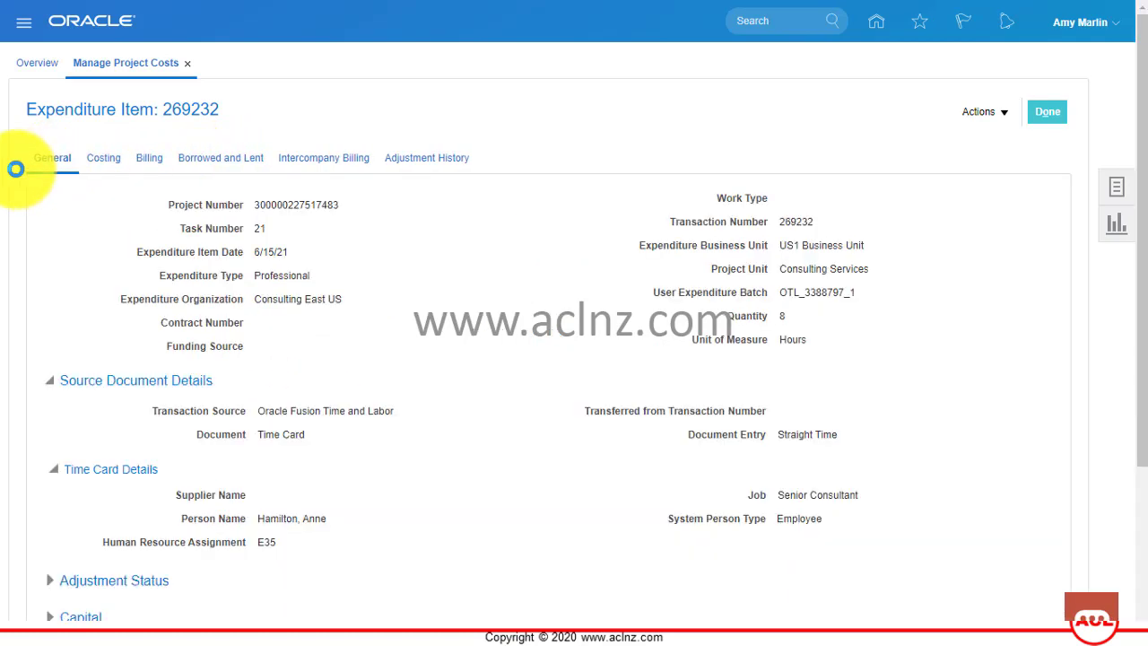
{"action": "scroll", "coordinate": [125, 394], "scroll_direction": "down", "scroll_amount": 1}
{"action": "scroll", "coordinate": [125, 397], "scroll_direction": "down", "scroll_amount": 3}
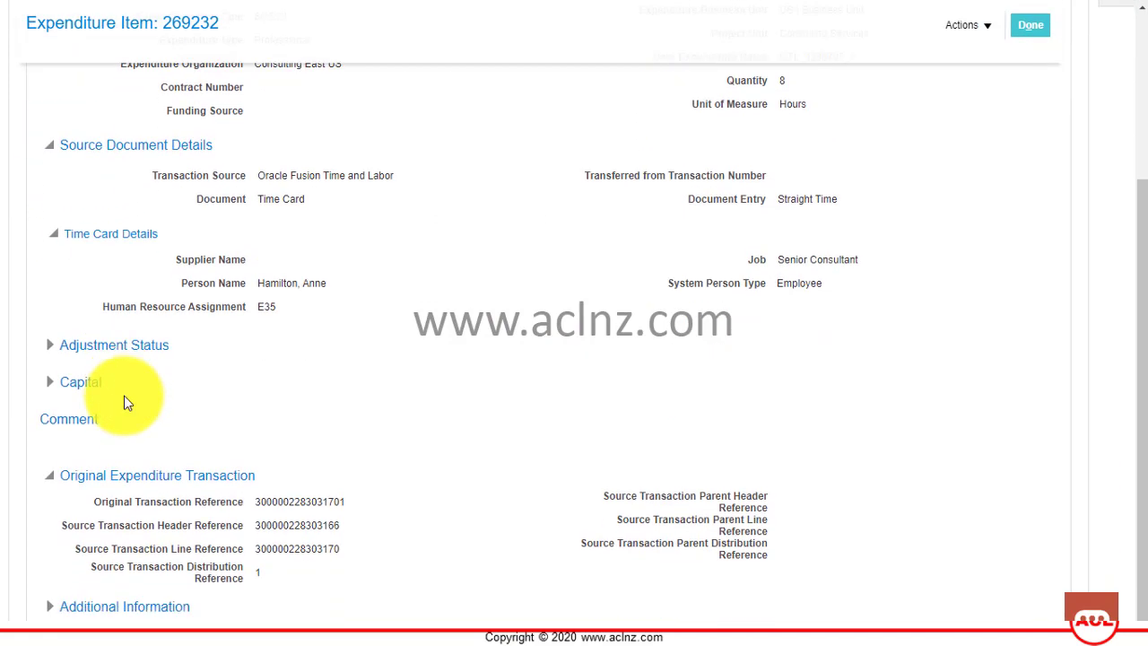
{"action": "scroll", "coordinate": [126, 398], "scroll_direction": "up", "scroll_amount": 5}
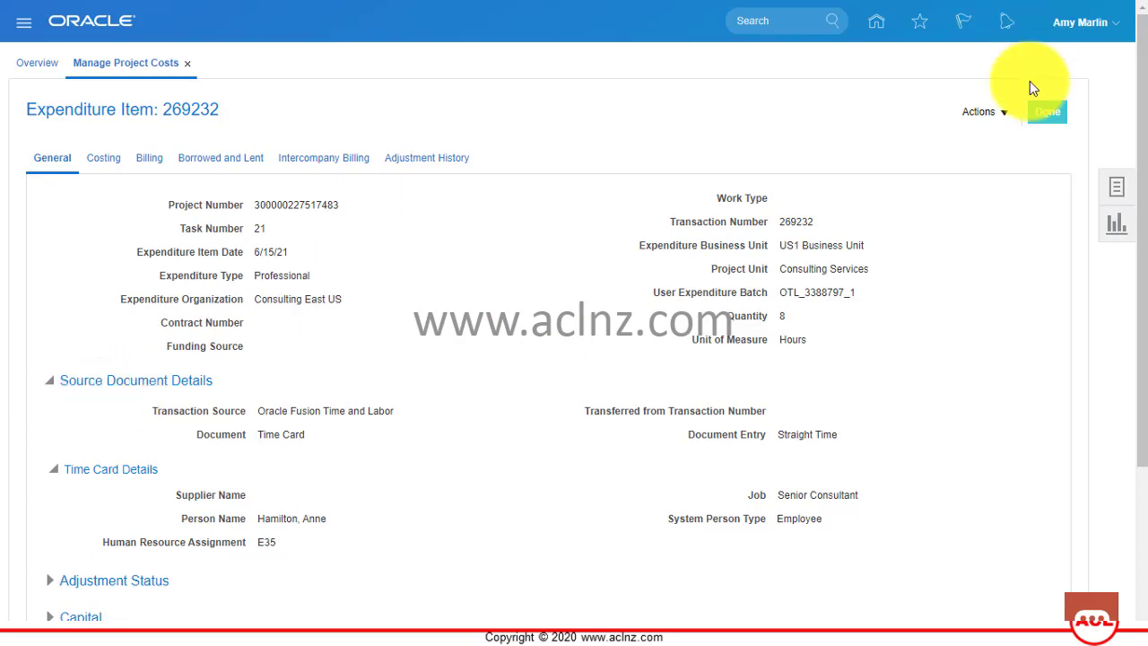
{"action": "left_click", "coordinate": [1040, 120]}
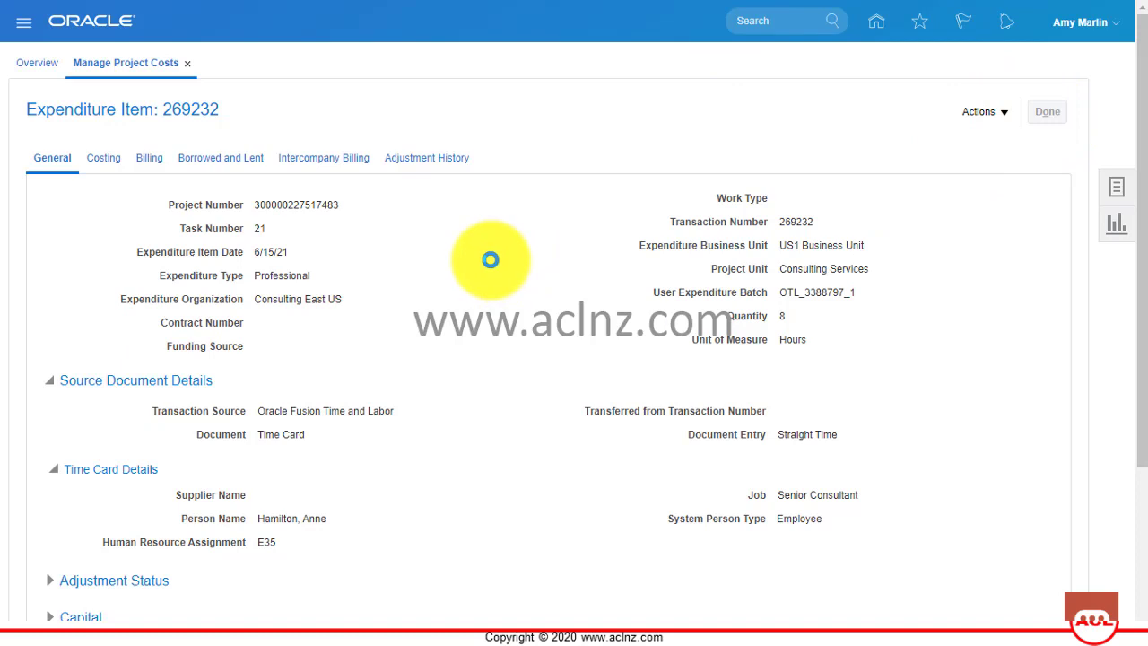